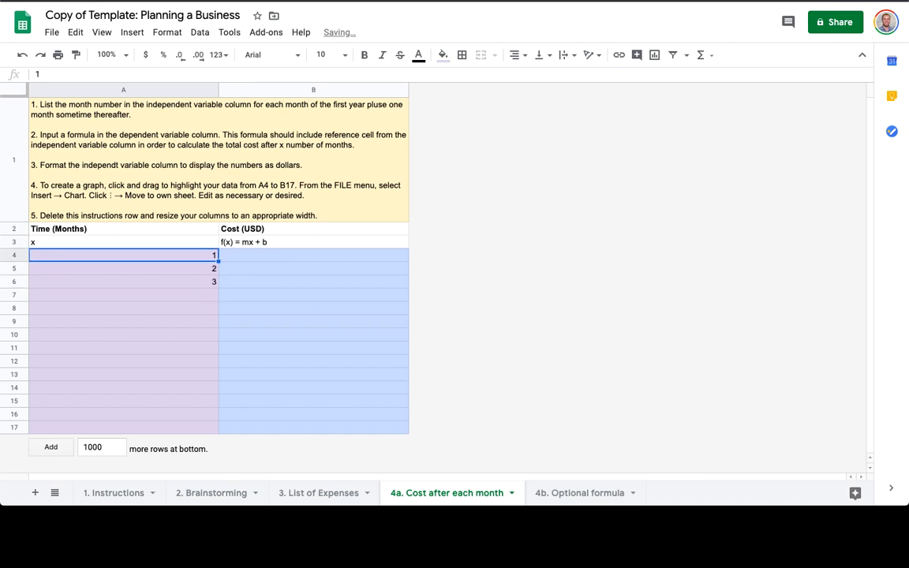
Enter the month numbers 0, 1, 2 and 3 in cells A4 to A7 of the Time (Months) column.
key(Return)
text(1)
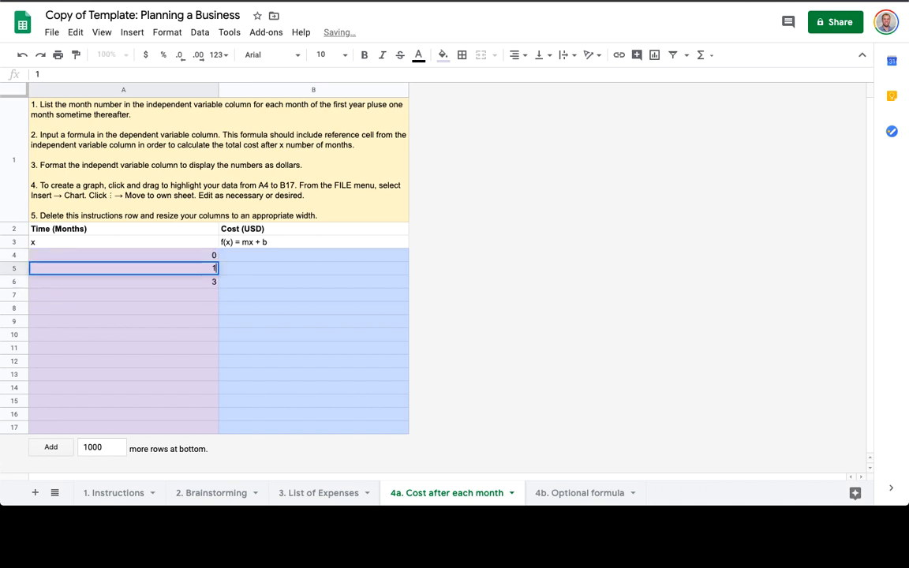
key(Return)
text(2)
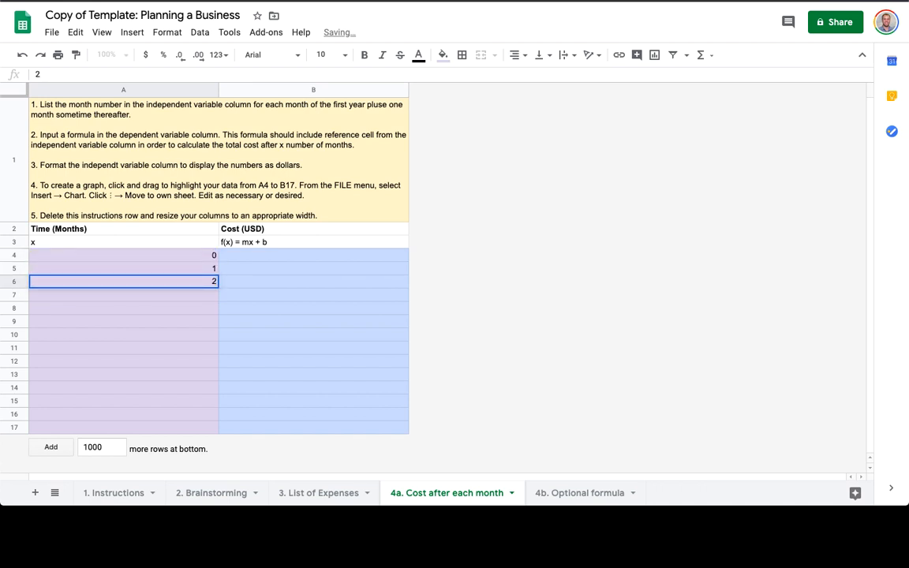
key(Return)
text(3)
key(Return)
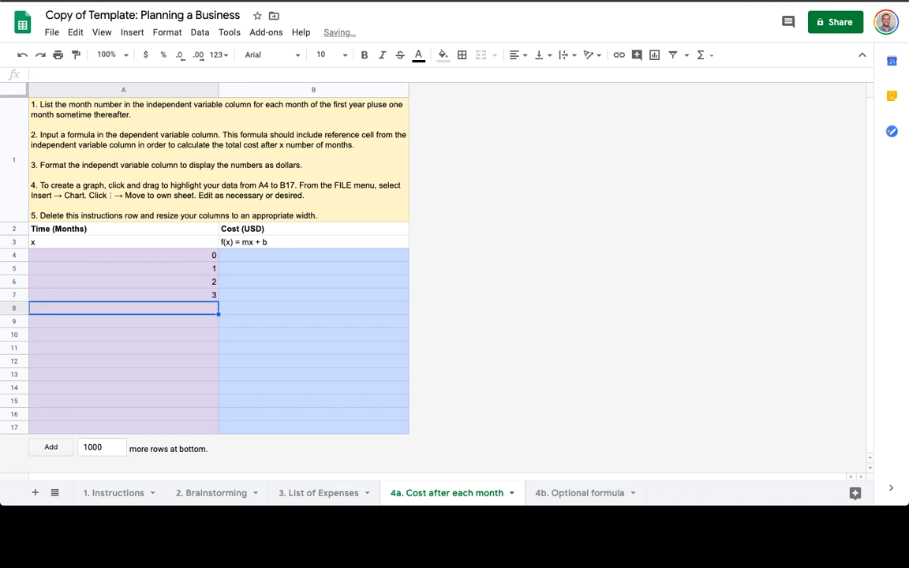
Extend the month series from A4:A7 down through row 17, then clear cell A17 so the list ends at 12.
key(super+Up)
key(Up)
key(super+Up)
key(shift+super+Down)
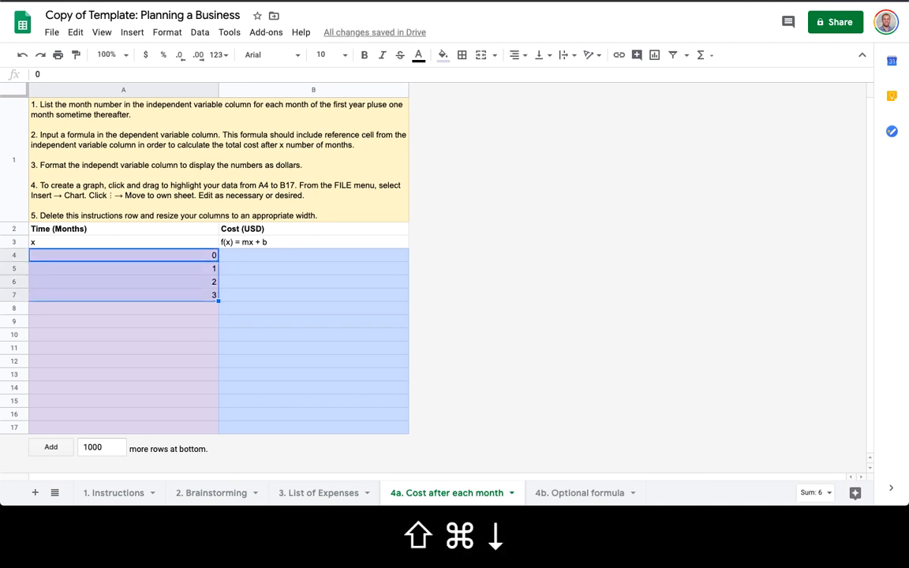
drag(218, 300, 210, 434)
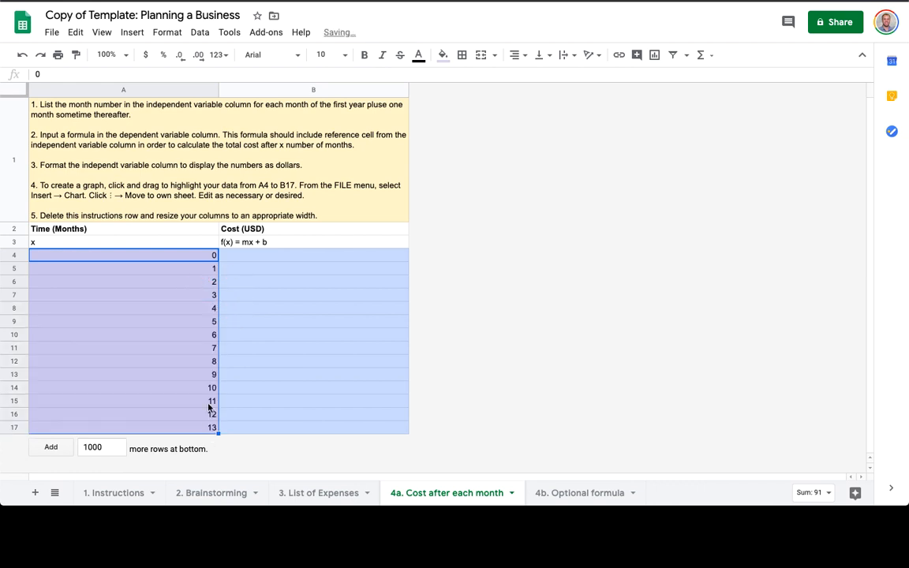
click(190, 428)
key(Delete)
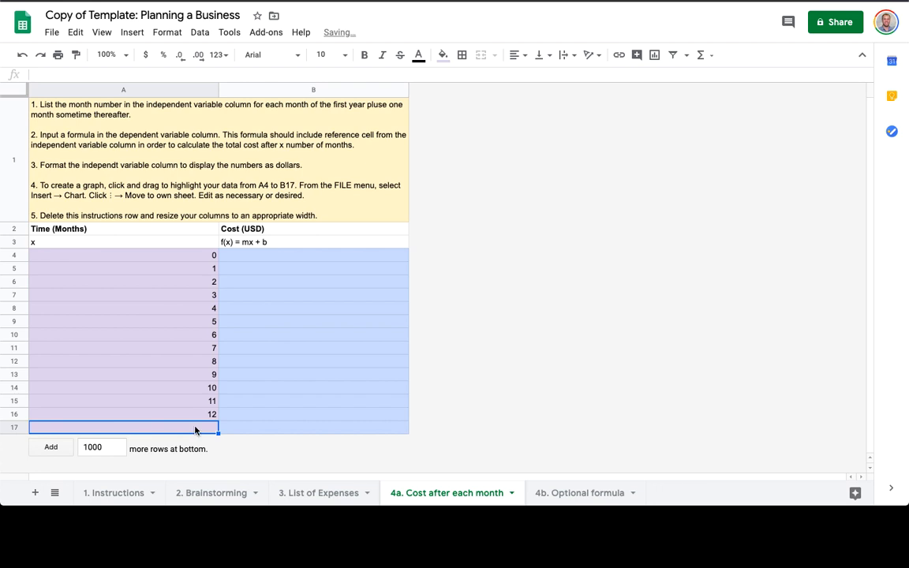
Review the formula instructions and f(x) = mx + b, and examine the monthly and base totals on the 3. List of Expenses sheet.
click(278, 258)
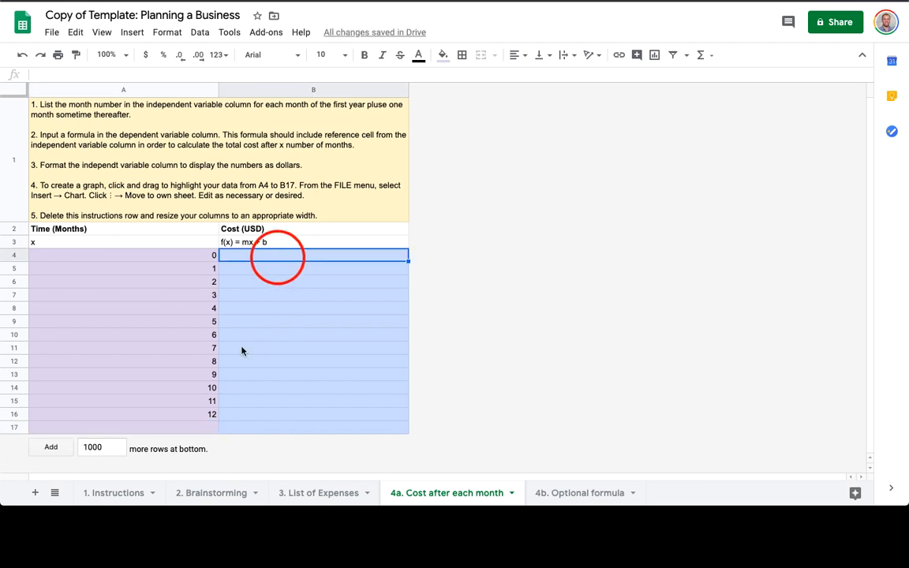
click(54, 136)
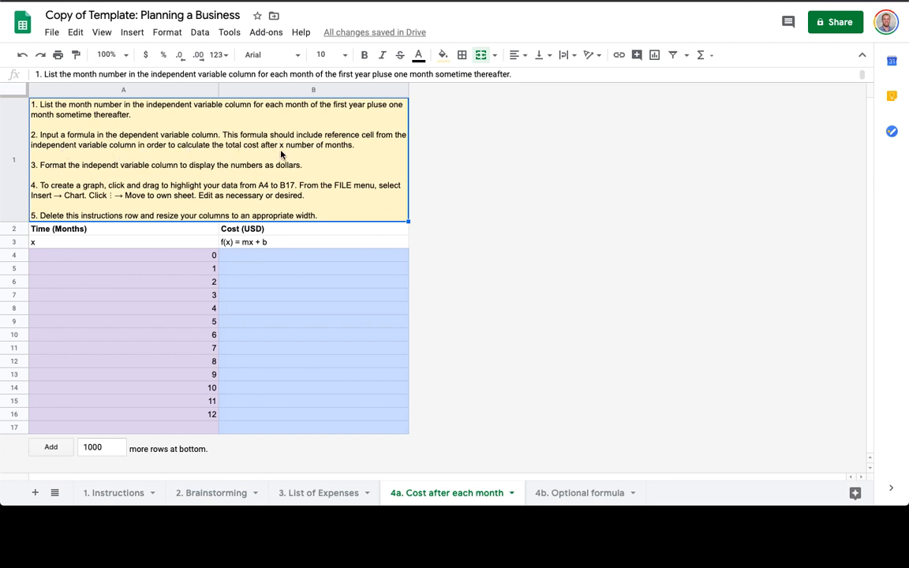
click(244, 245)
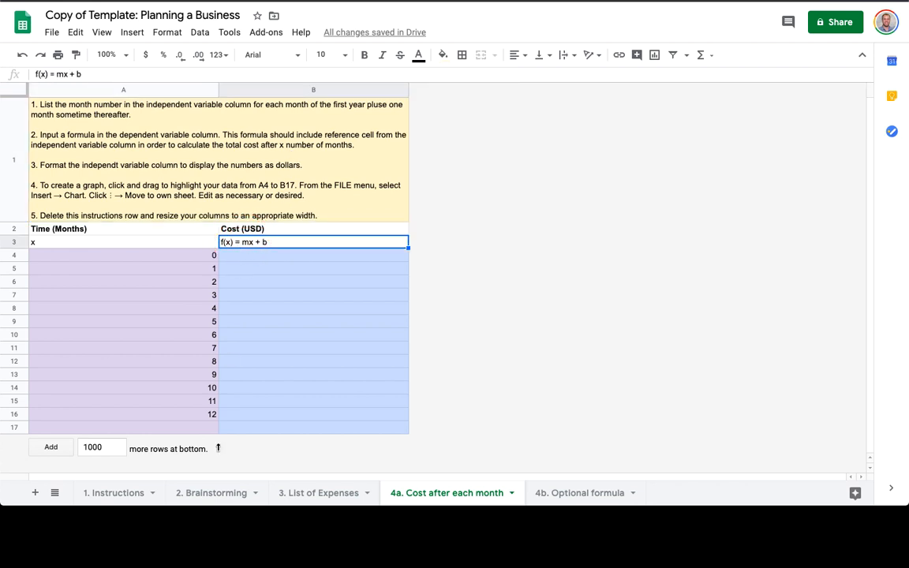
click(312, 493)
click(118, 141)
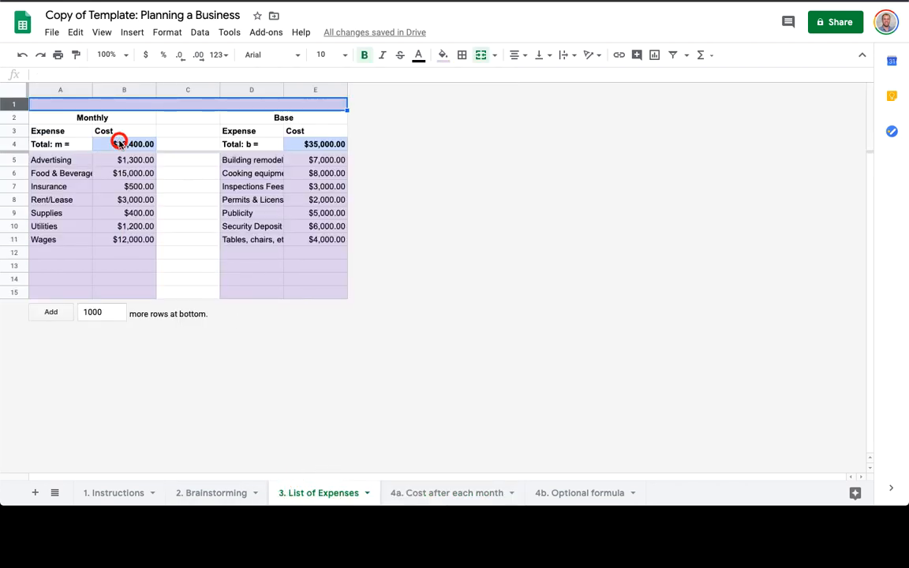
click(120, 140)
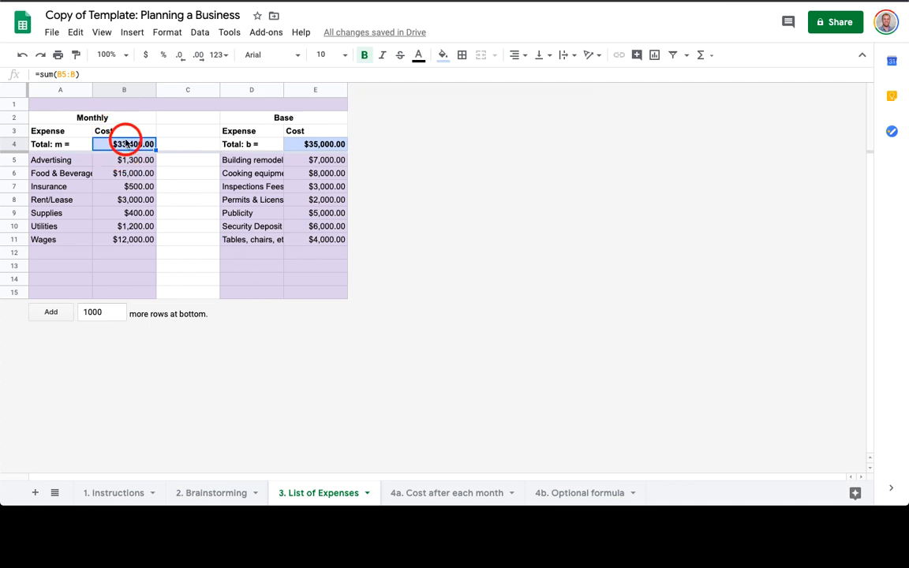
click(181, 145)
click(307, 145)
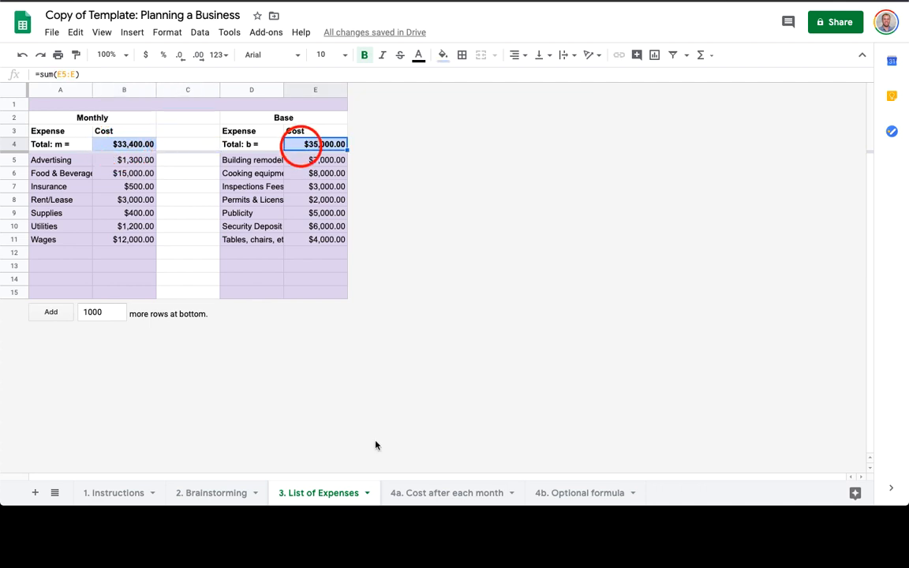
Copy the monthly cost total from List of Expenses and paste it after an equals sign in cell B4 of 4a. Cost after each month.
click(128, 142)
key(super+c)
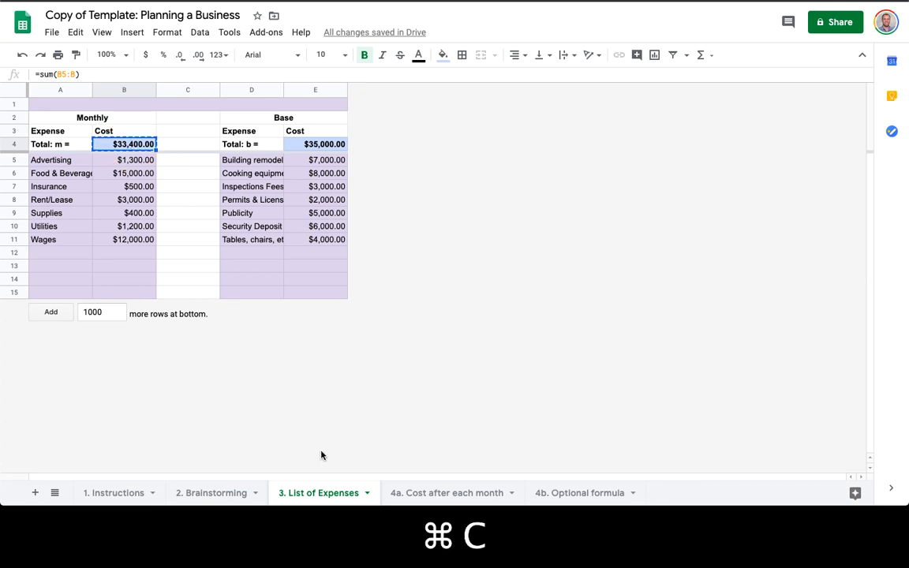
click(416, 494)
click(249, 261)
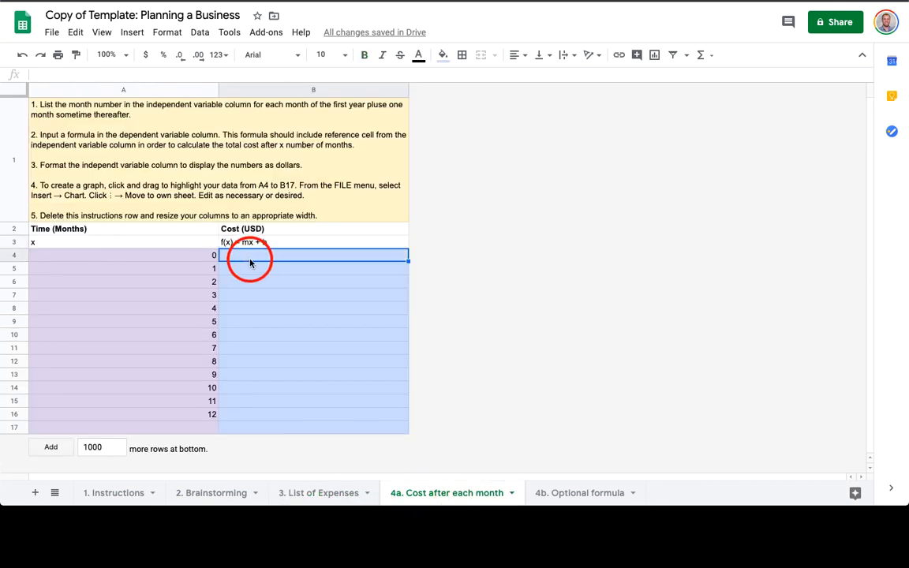
text(=)
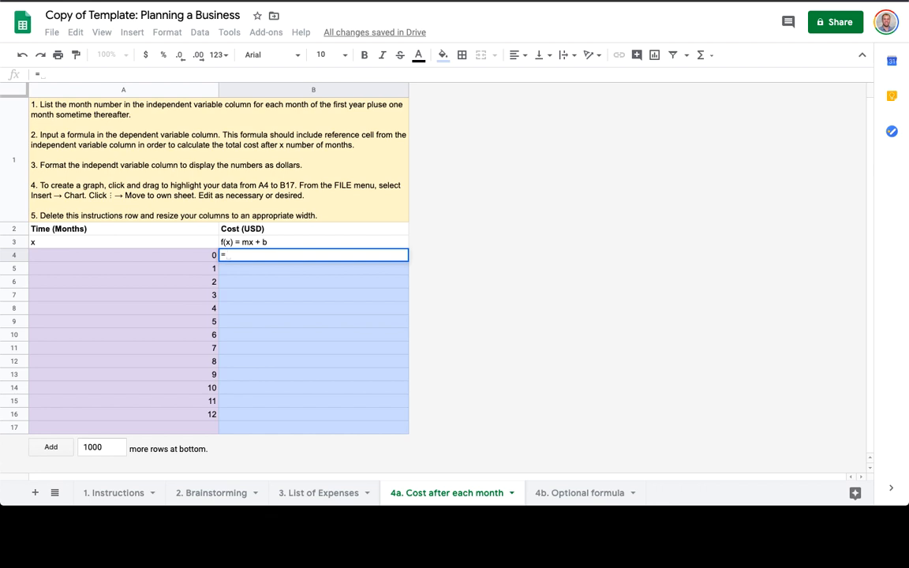
key(super+v)
Remove the dollar sign, comma and decimals from the pasted amount and add a multiplication sign, making the formula =33400*.
key(alt+Left)
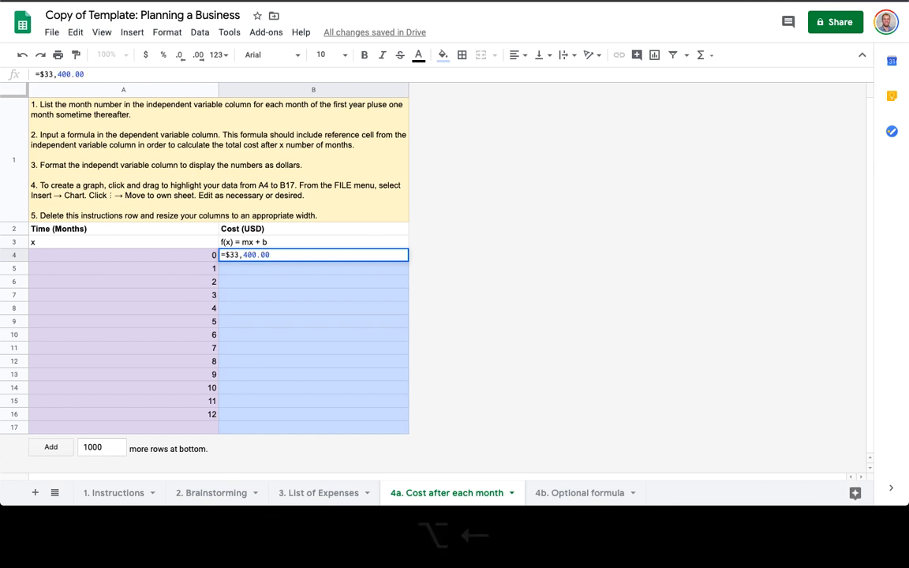
key(Right)
key(Right)
key(Delete)
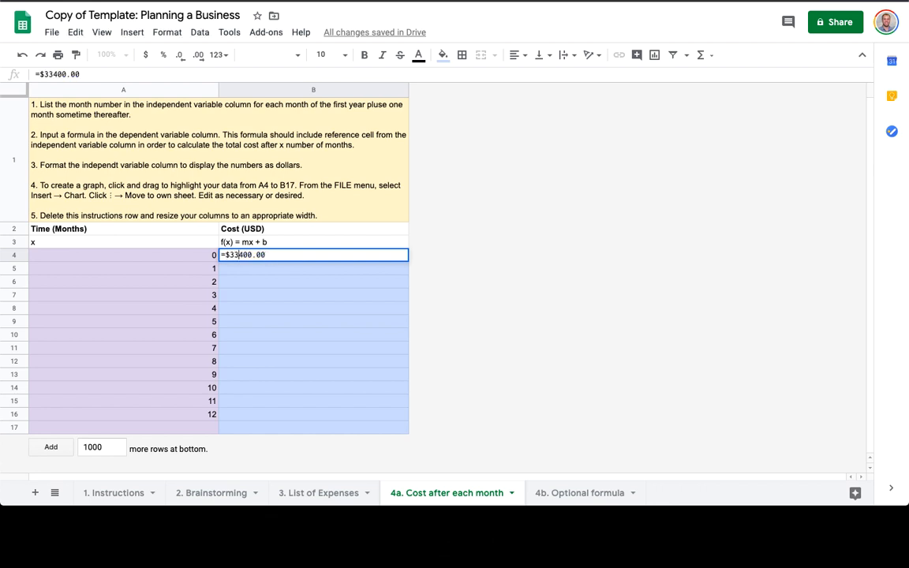
key(BackSpace)
key(super+Right)
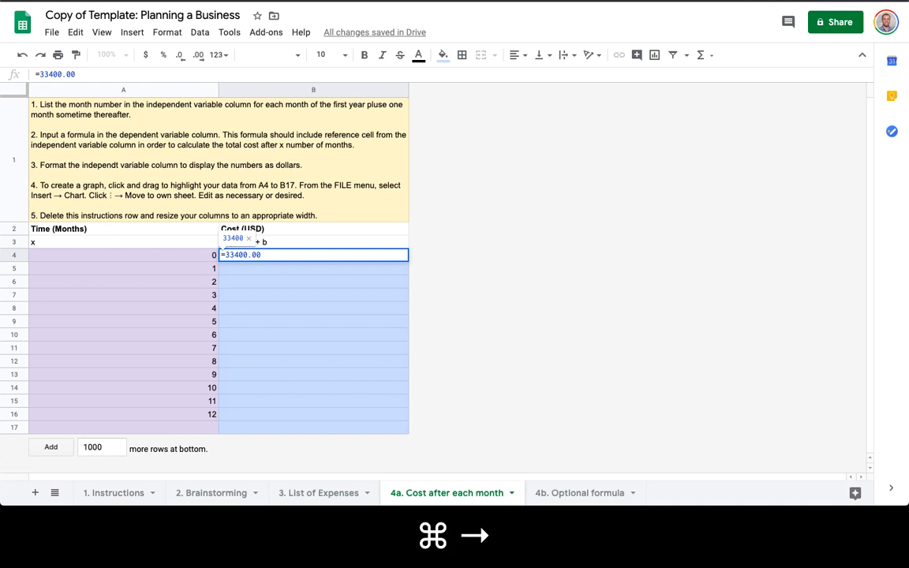
key(BackSpace)
key(BackSpace)
key(BackSpace)
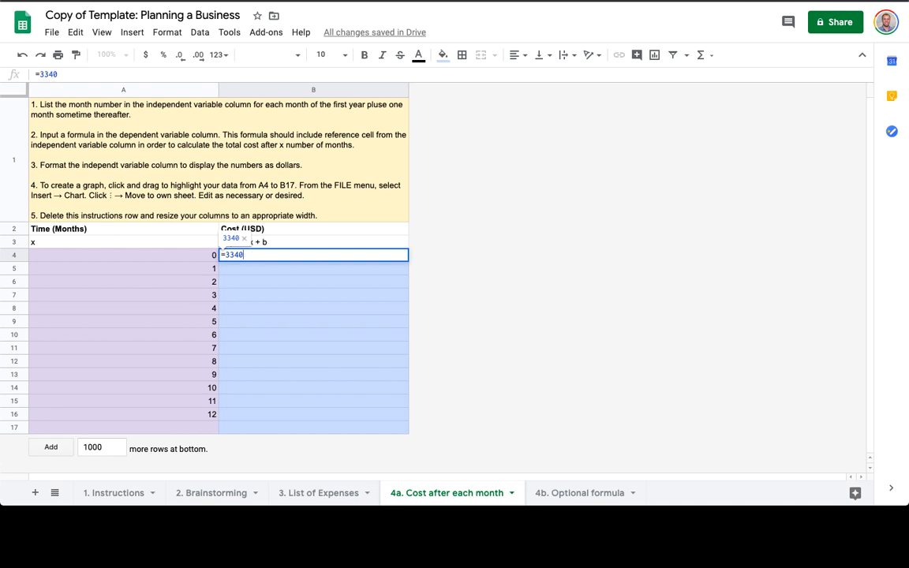
text(0*)
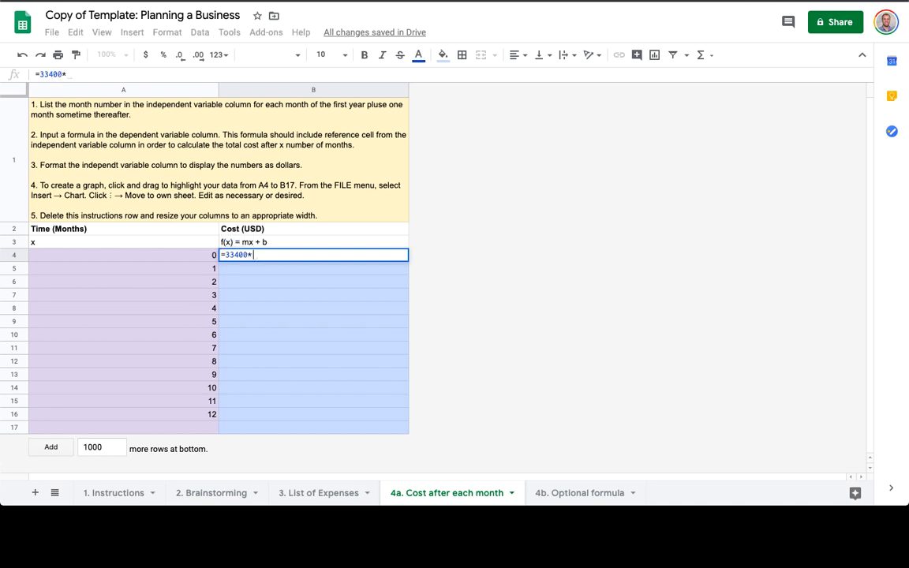
Complete the B4 formula as =33400*A4+35000, using the month cell A4 and the base expense total.
click(197, 253)
text(+)
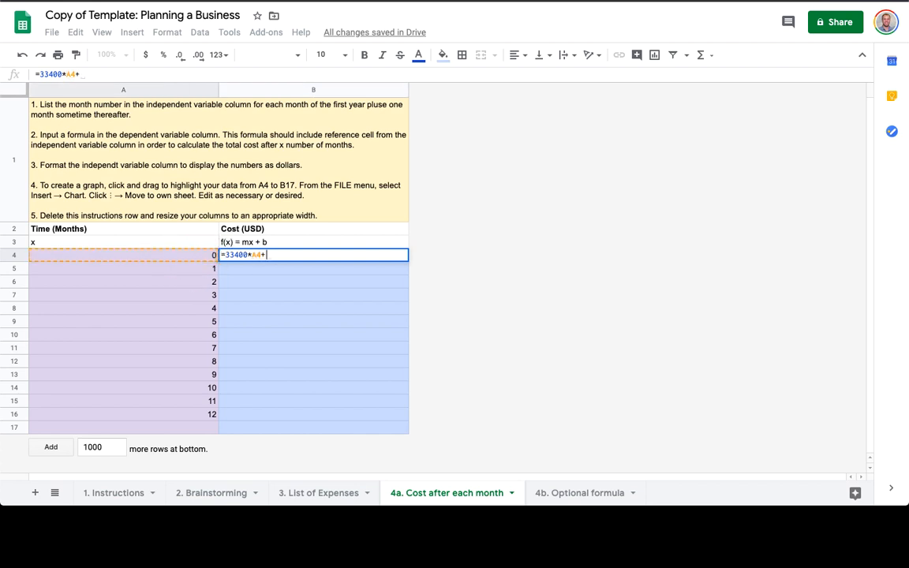
click(304, 491)
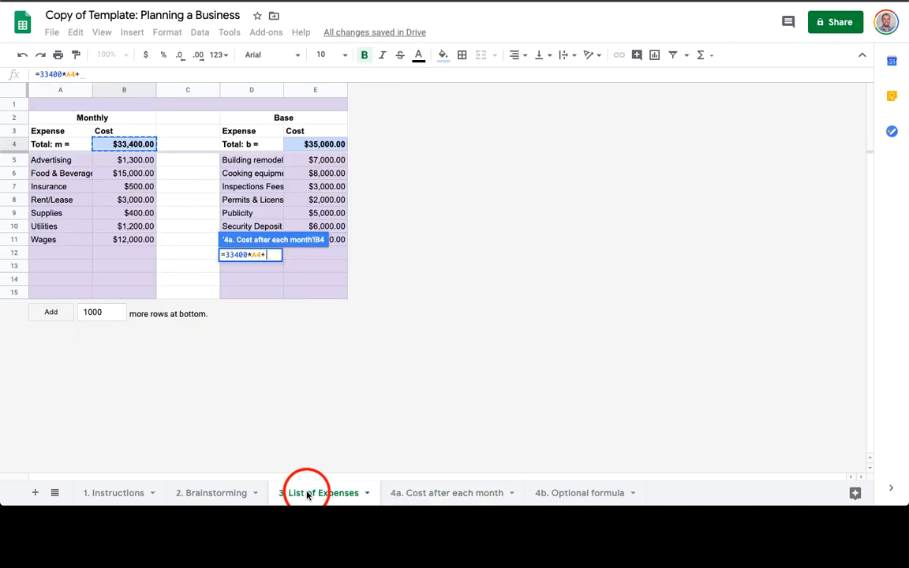
text(35000)
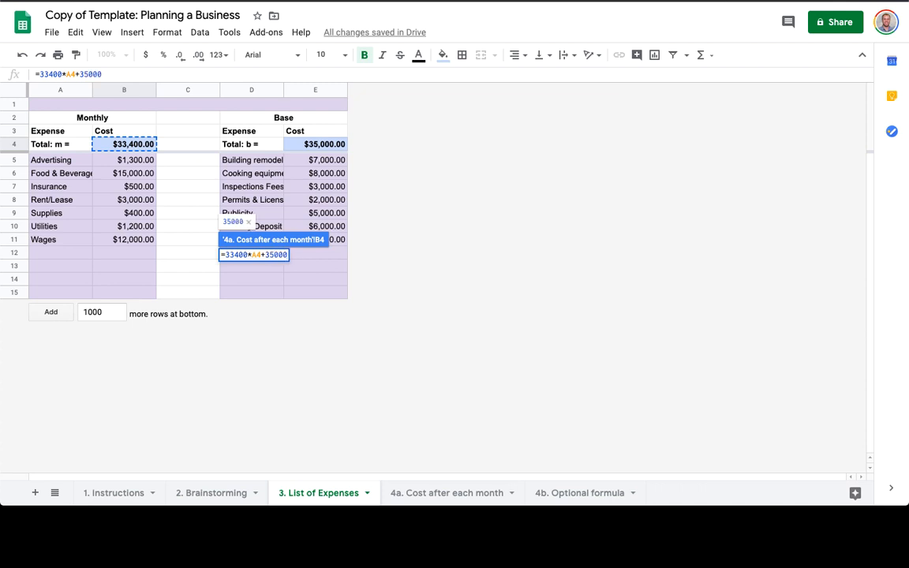
key(Return)
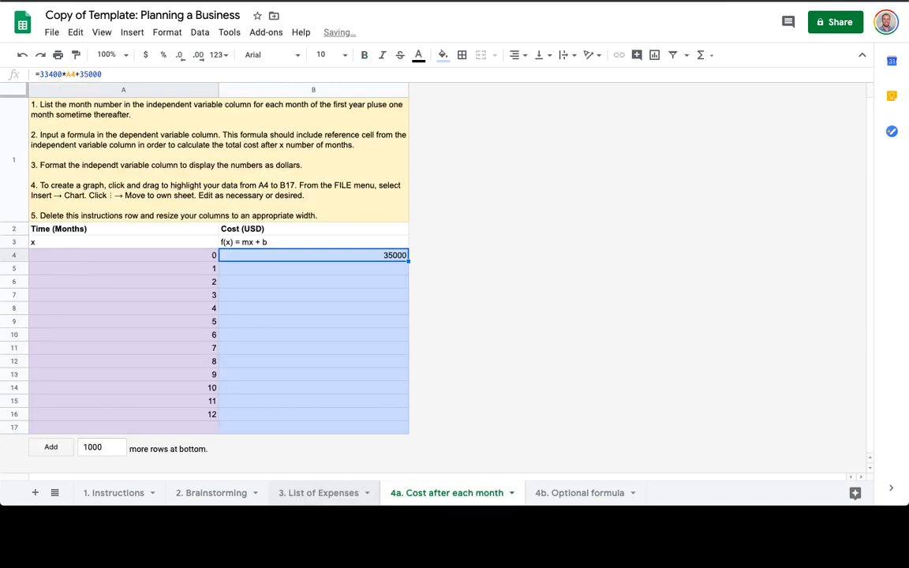
Compare the formula in B4 with the totals on the 3. List of Expenses sheet, returning to 4a. Cost after each month.
click(324, 255)
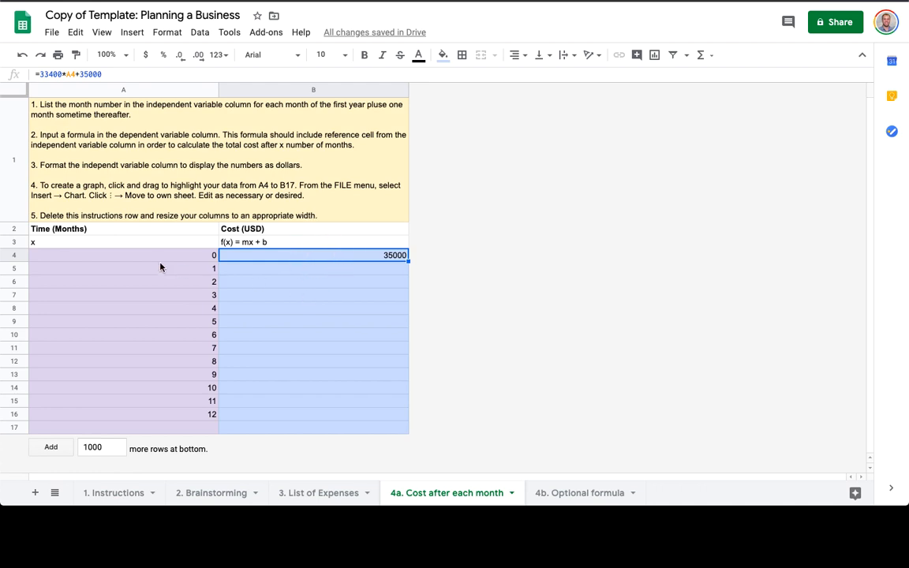
click(336, 494)
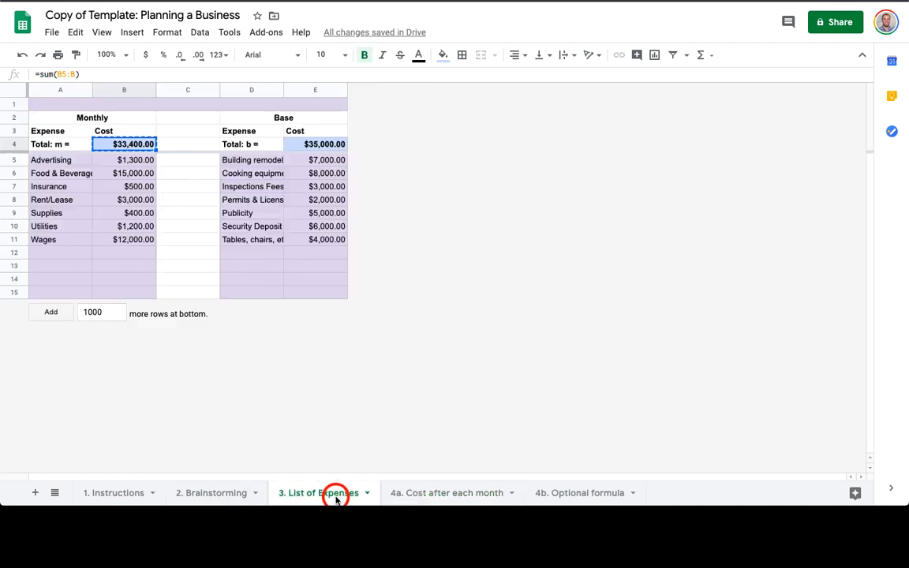
click(432, 494)
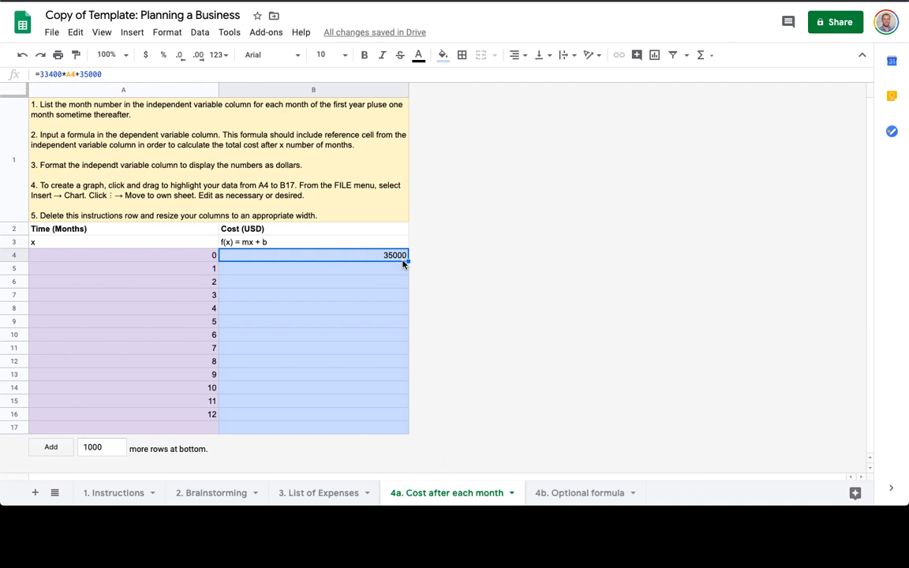
Copy the cost formula from B4 into all cells down through B17.
key(super+c)
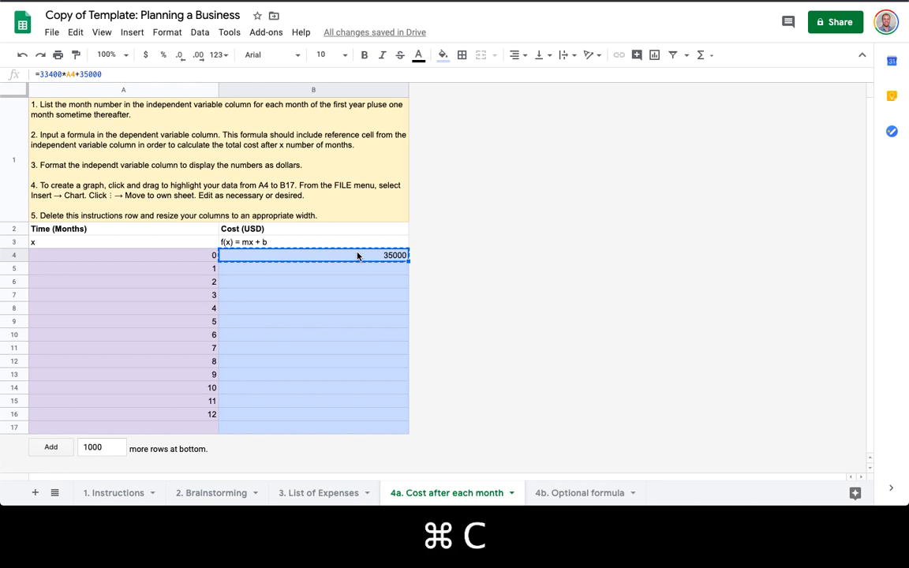
key(shift+super+Down)
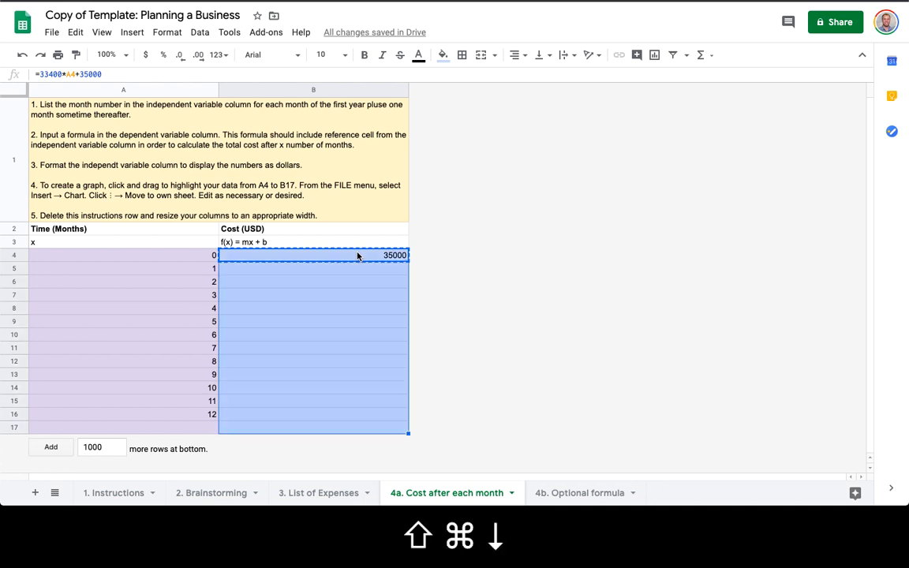
key(super+v)
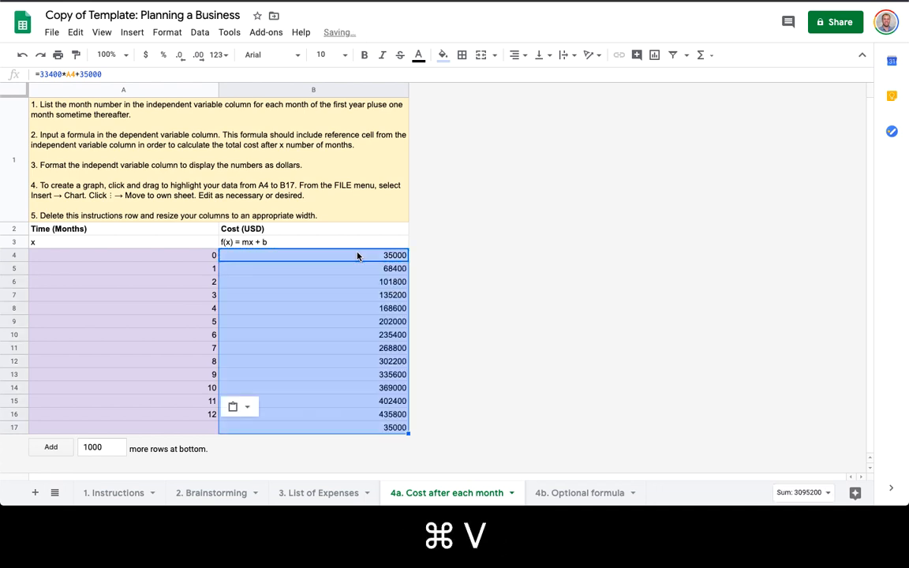
Undo and redo the formula paste in the Cost column, inspecting cell B17.
click(385, 426)
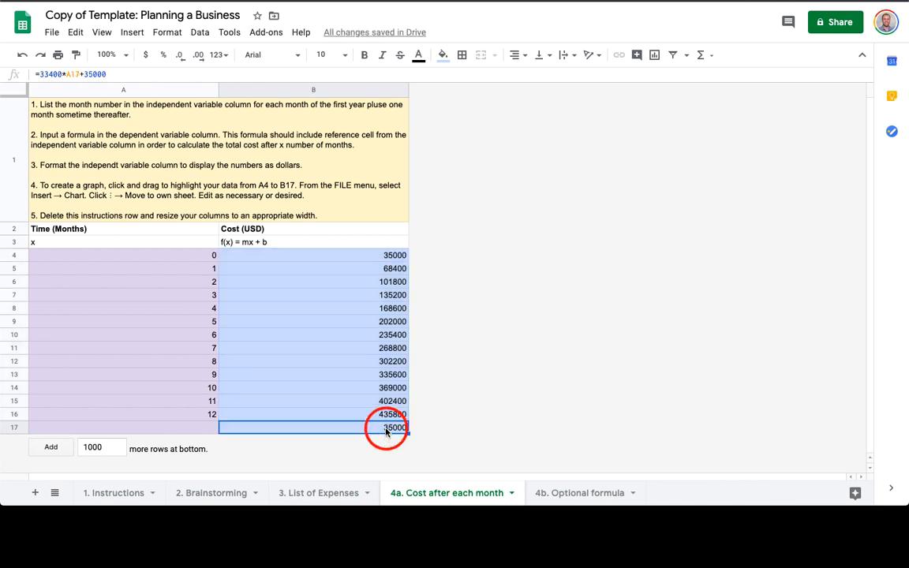
key(super+z)
key(super+shift+z)
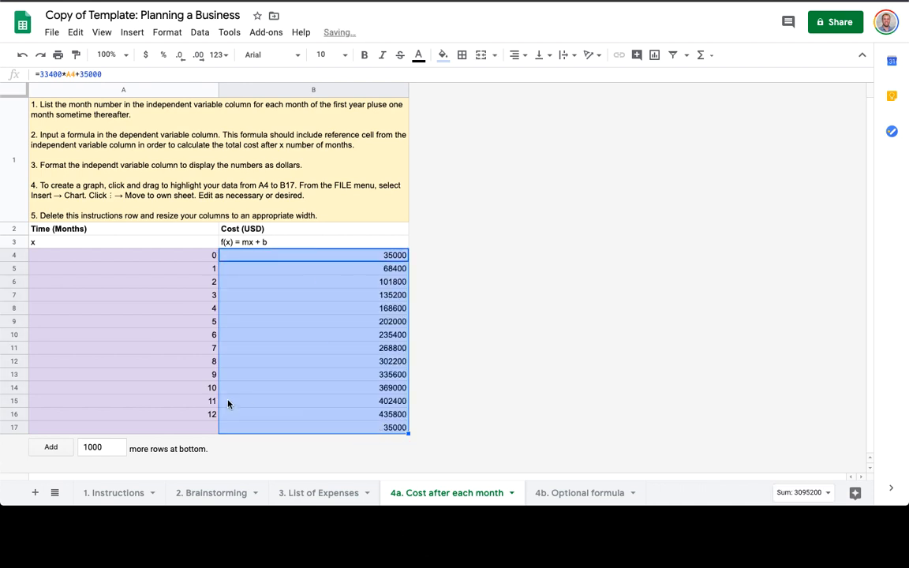
click(268, 429)
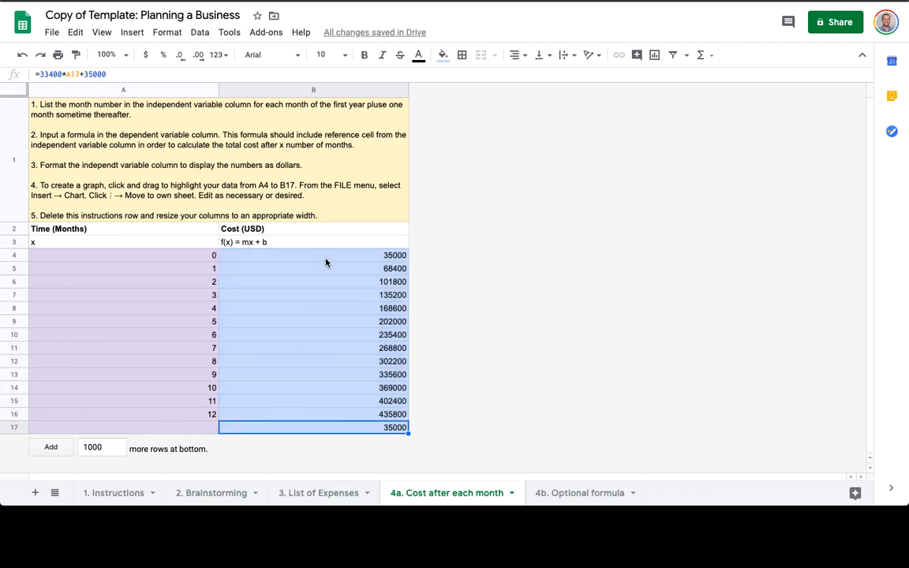
Format the cost values in B4:B17 as dollar currency.
drag(324, 258, 316, 455)
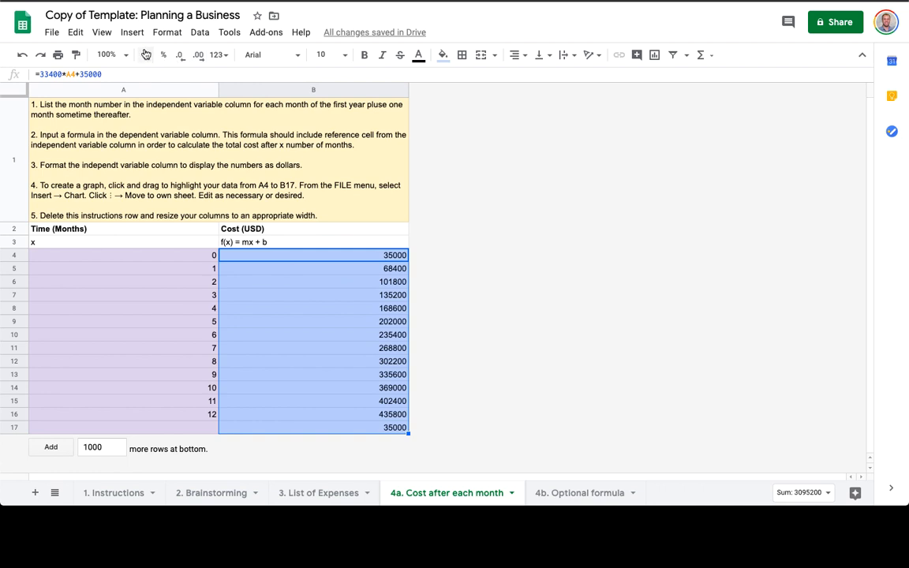
click(146, 55)
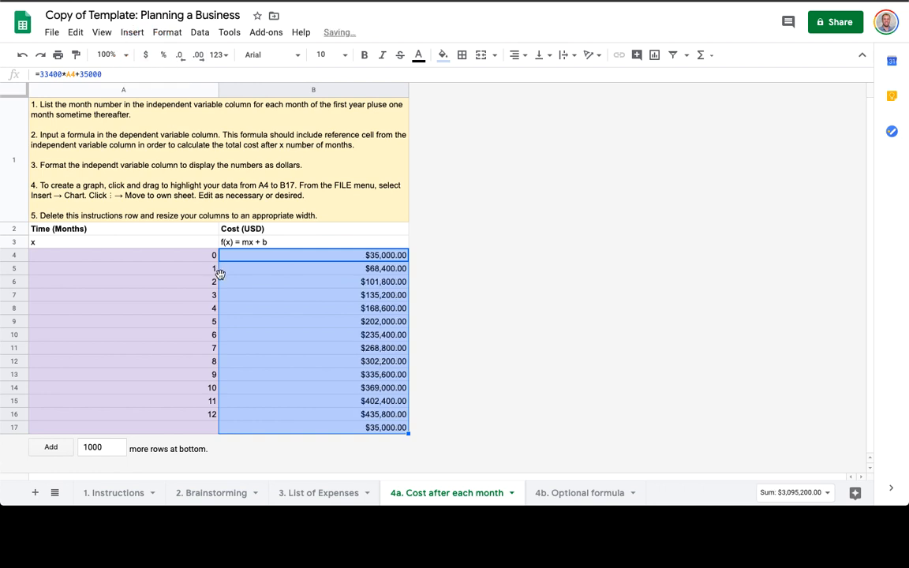
Enter 36 as the last month number in A17, and replace it with 42.
click(193, 429)
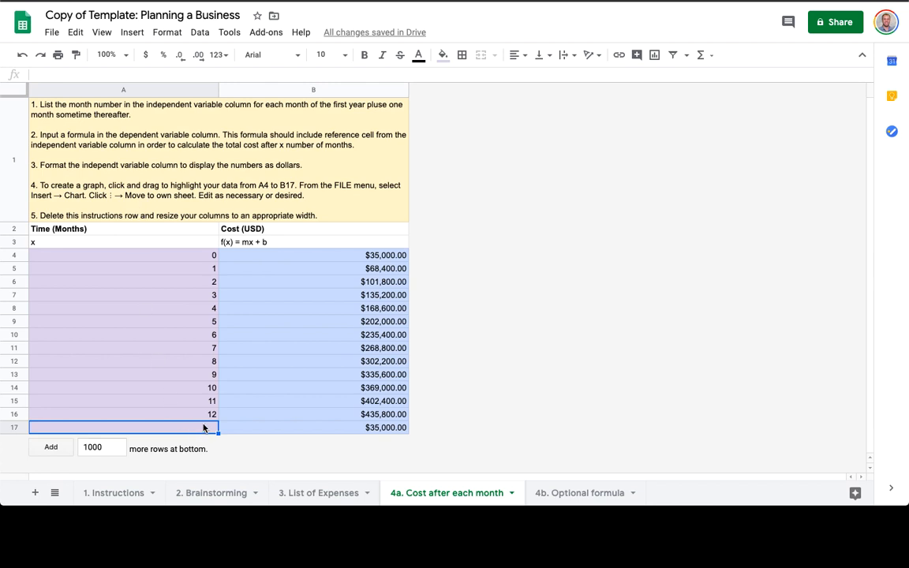
text(36)
key(Return)
text(42)
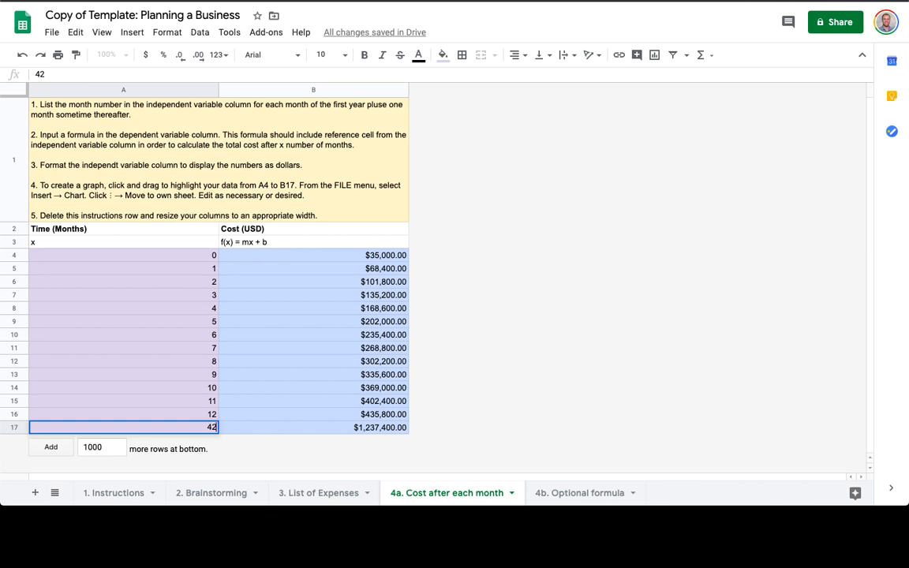
key(Return)
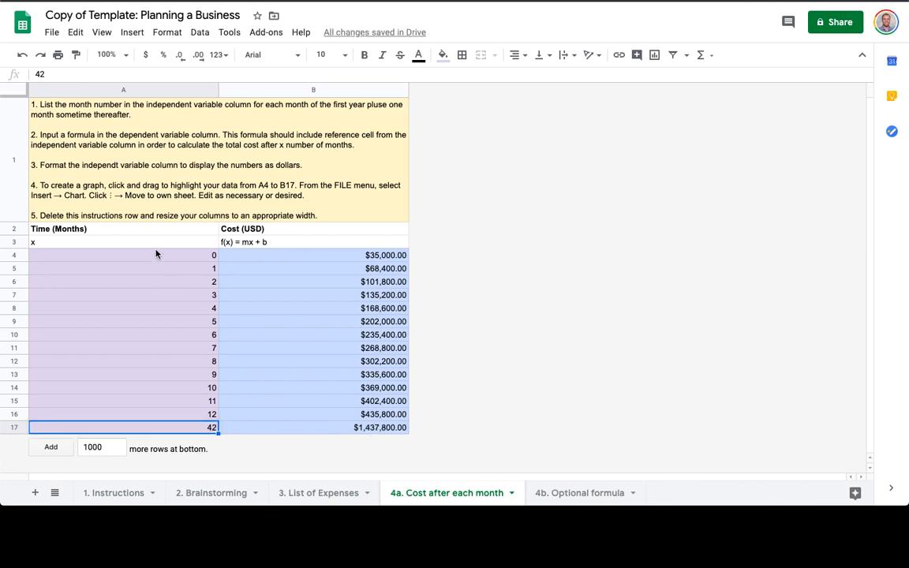
click(51, 163)
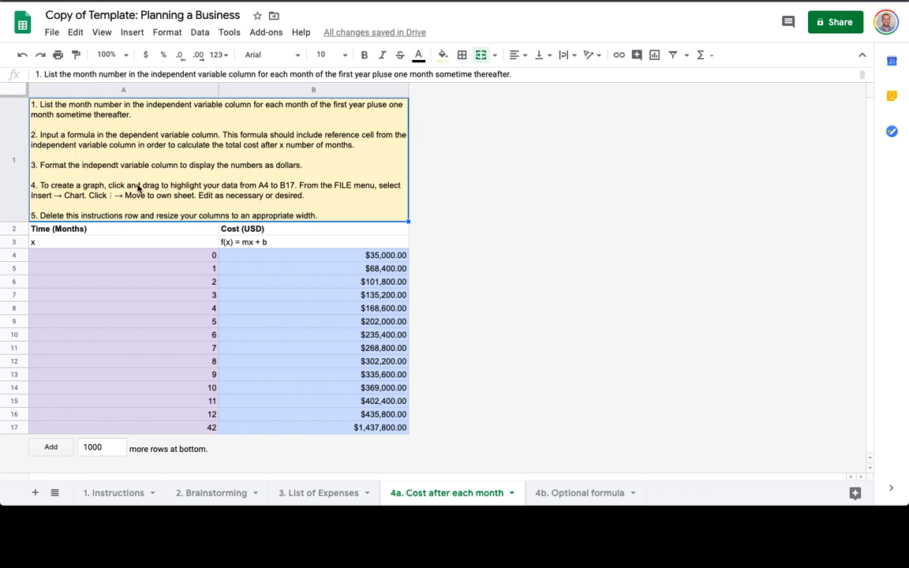
click(94, 149)
click(46, 164)
On the 4b. Optional formula sheet, fill A4:A17 with the month numbers 0 to 13.
click(577, 493)
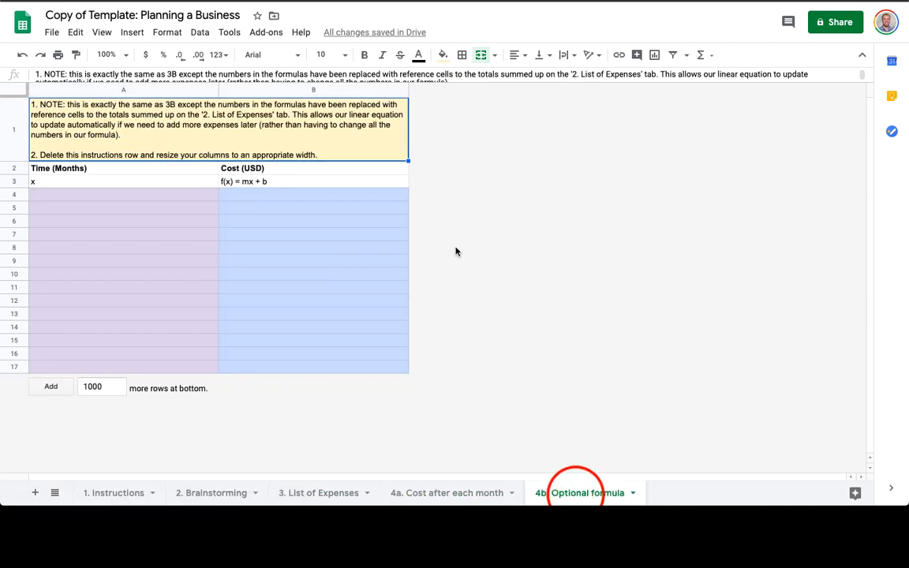
click(183, 200)
text(0)
key(Return)
text(1)
key(Return)
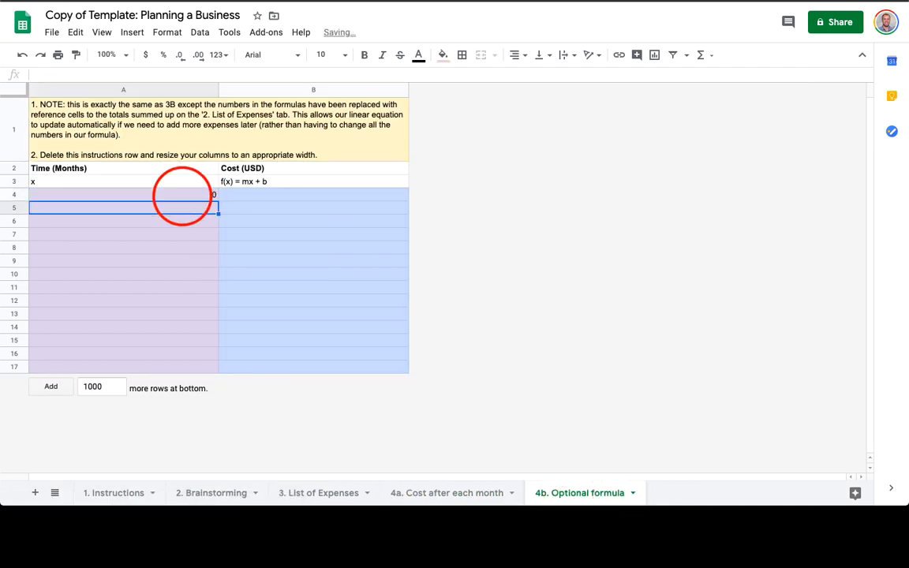
text(2)
key(Return)
text(3)
key(Return)
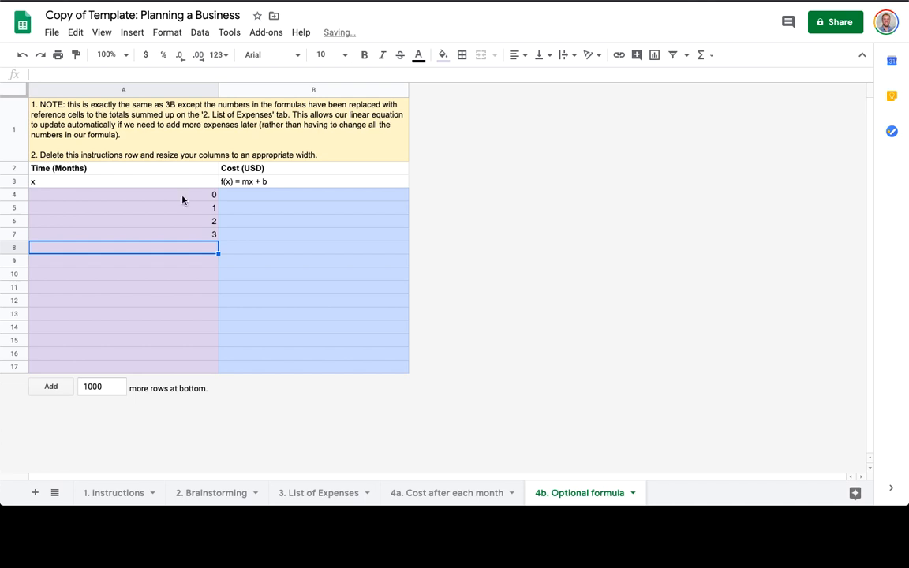
drag(207, 195, 203, 397)
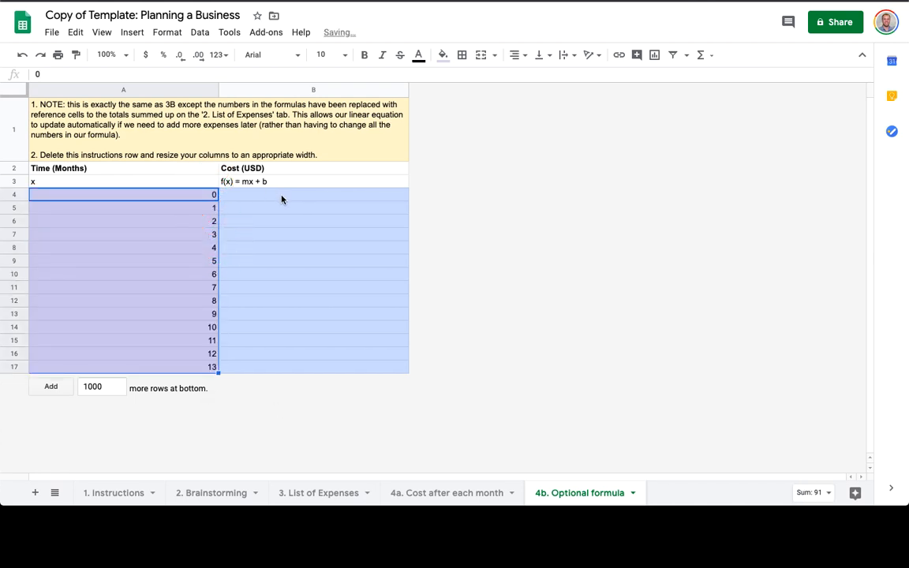
Review the cost formula in B4 of sheet 4a, the 2. Brainstorming data and the totals on the 3. List of Expenses sheet.
click(281, 195)
click(450, 493)
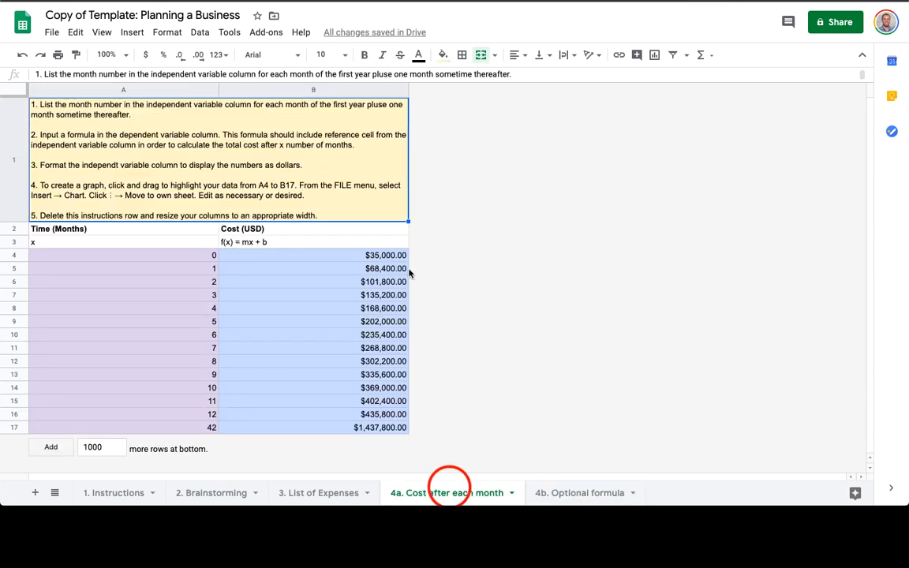
click(269, 255)
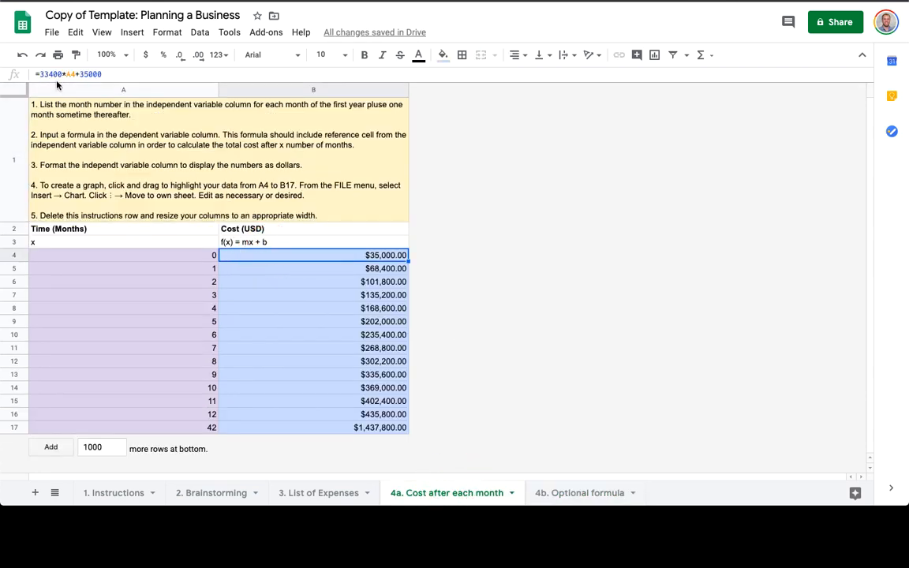
click(201, 497)
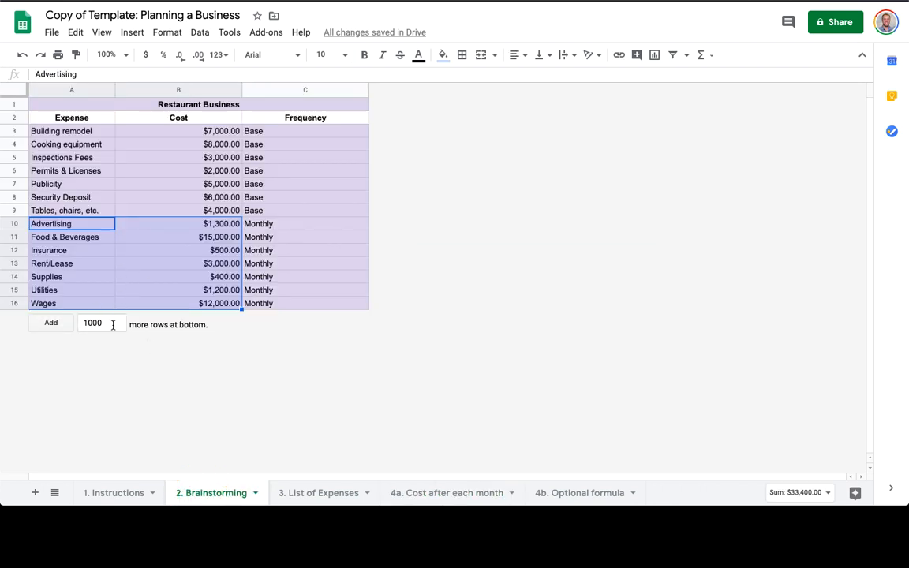
click(303, 493)
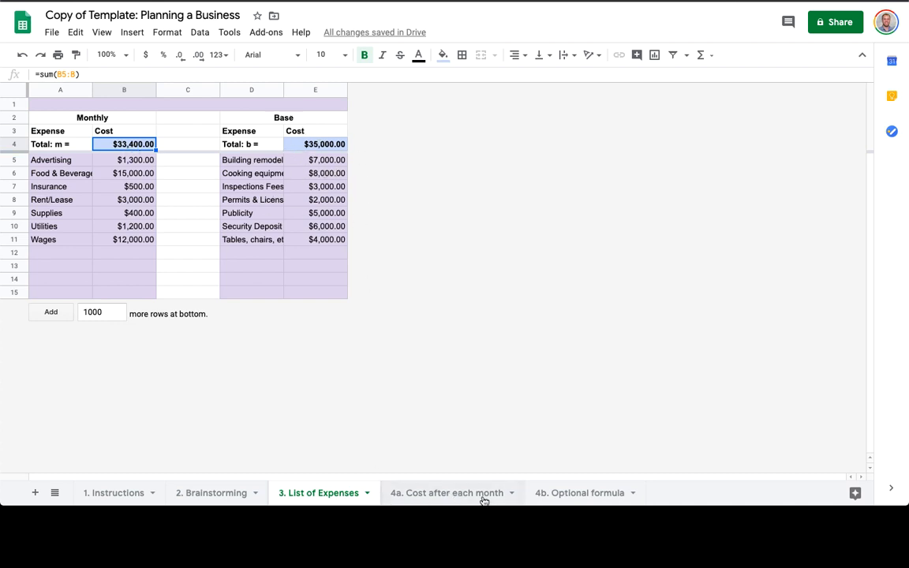
In B4 of the 4b. Optional formula sheet, enter ='3. List of Expenses'!B4*A4+'3. List of Expenses'!E4.
click(565, 494)
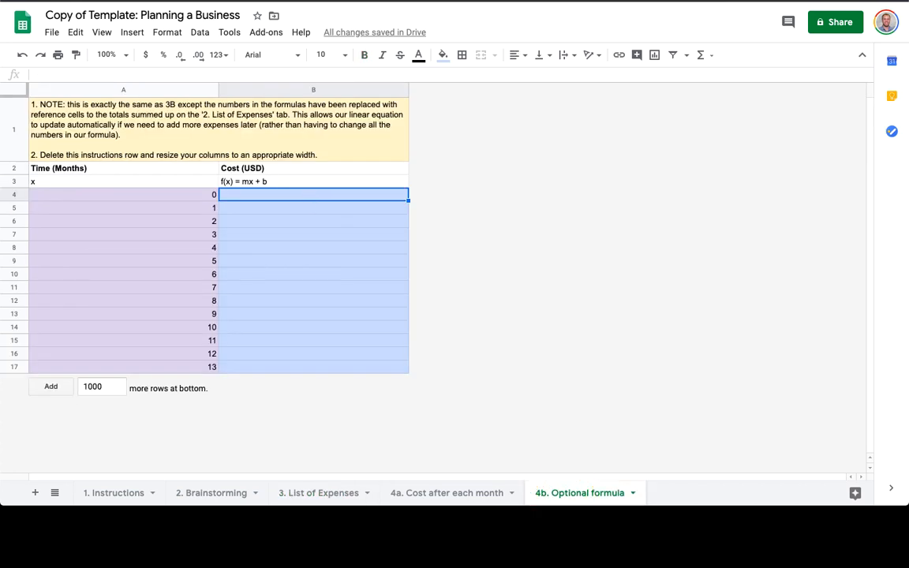
text(=)
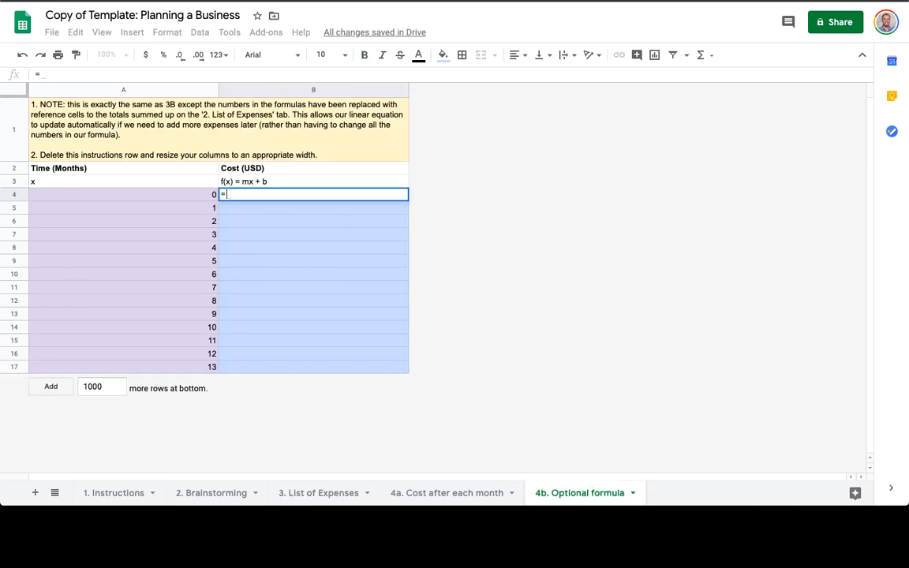
click(325, 494)
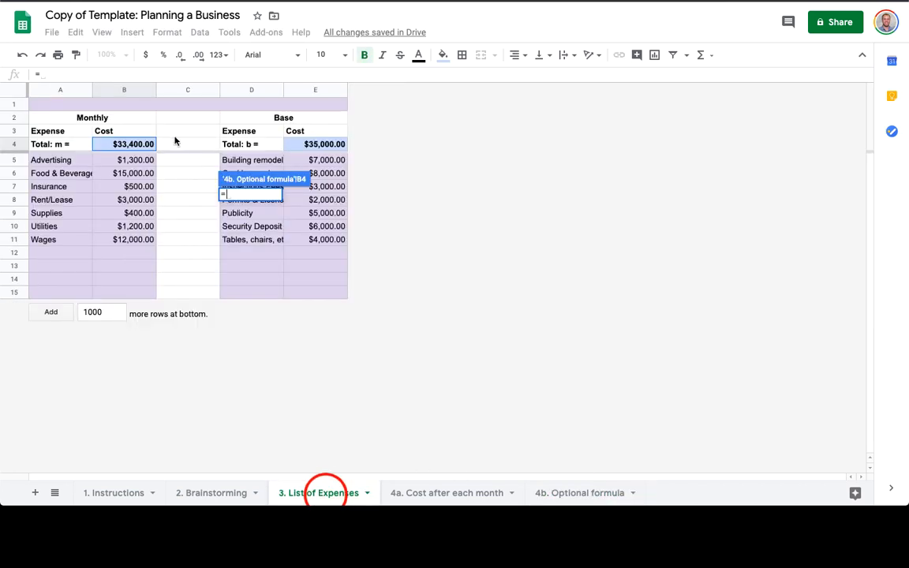
click(130, 147)
text(*)
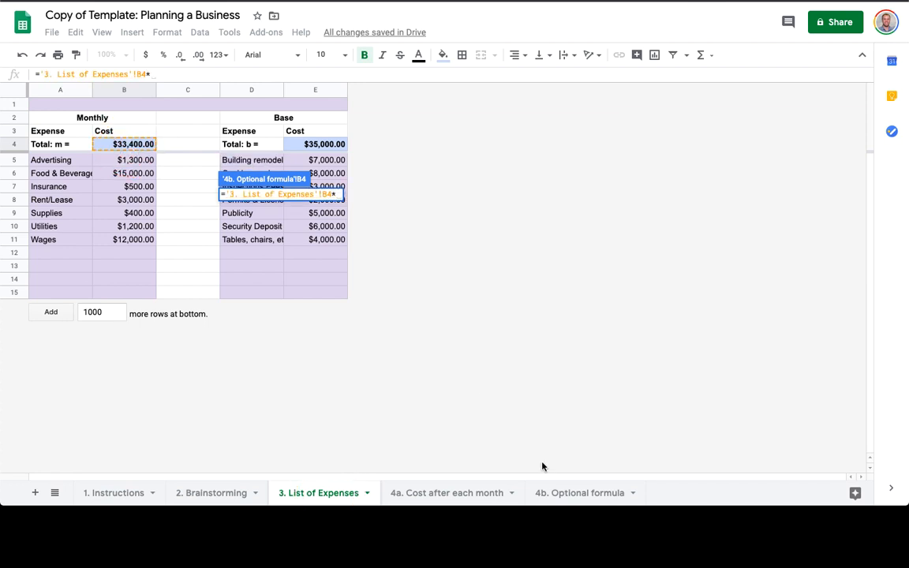
click(562, 494)
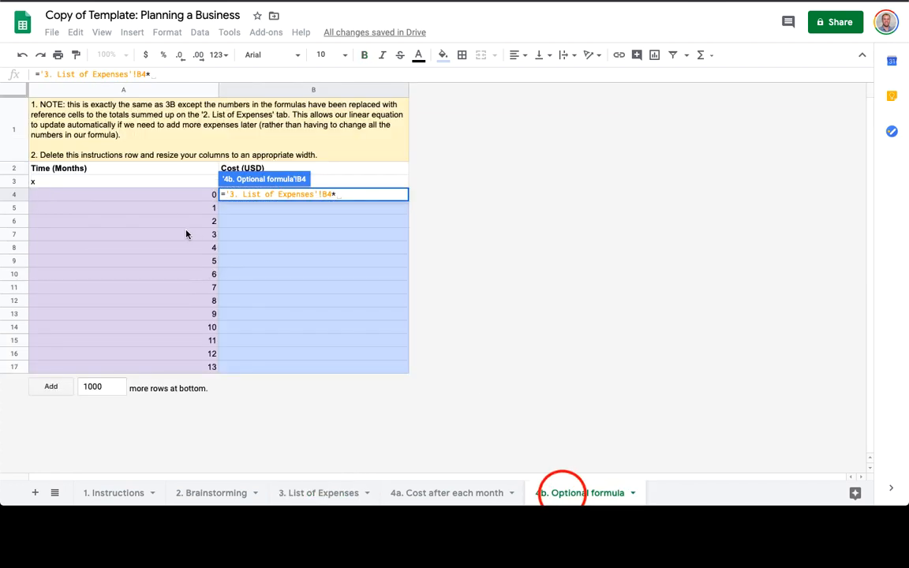
click(157, 195)
text(+)
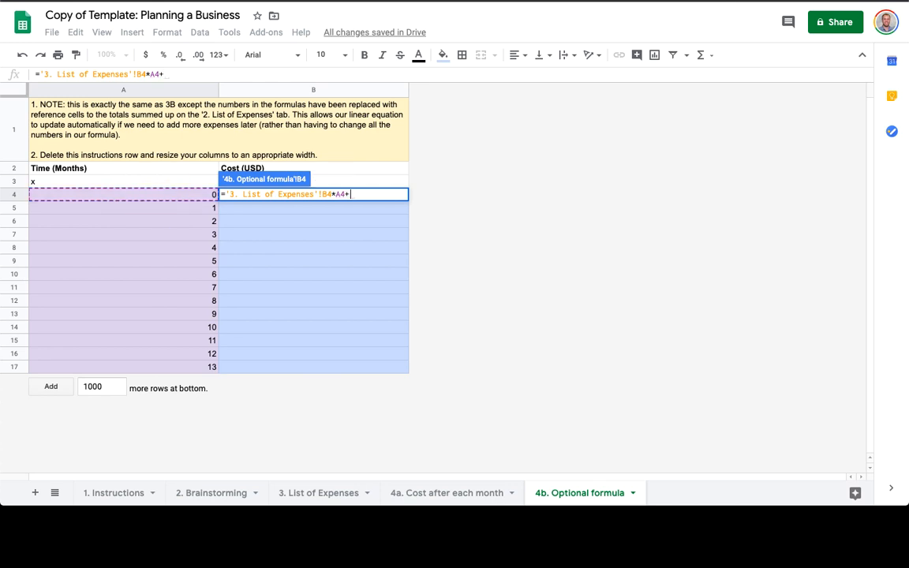
click(319, 493)
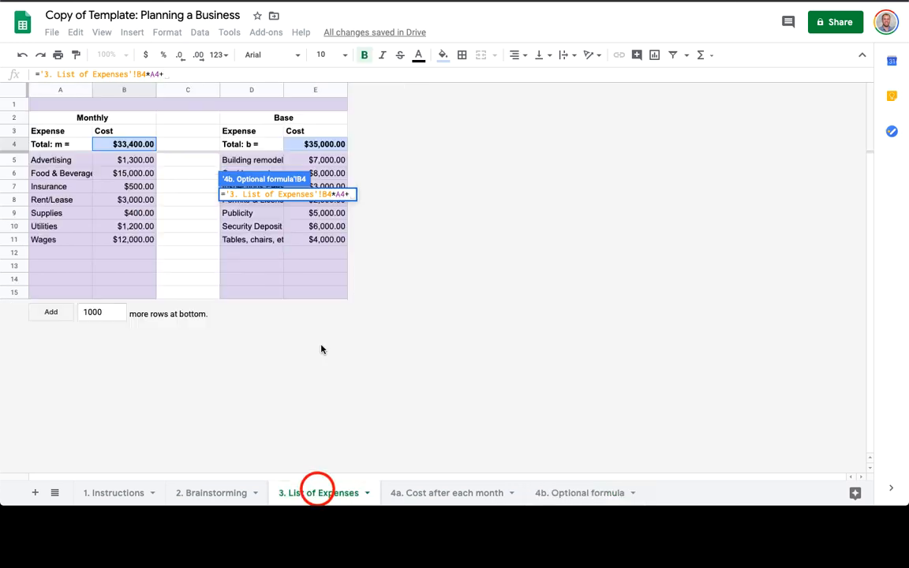
click(318, 144)
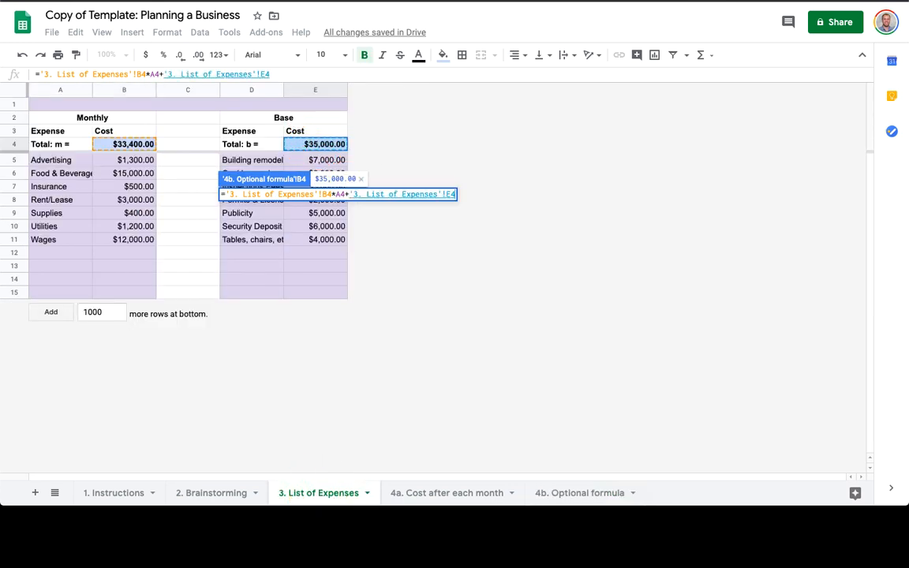
key(Return)
Try to copy the relative-reference formula from B4 down through B17, and undo the paste.
key(super+c)
key(super+shift+Down)
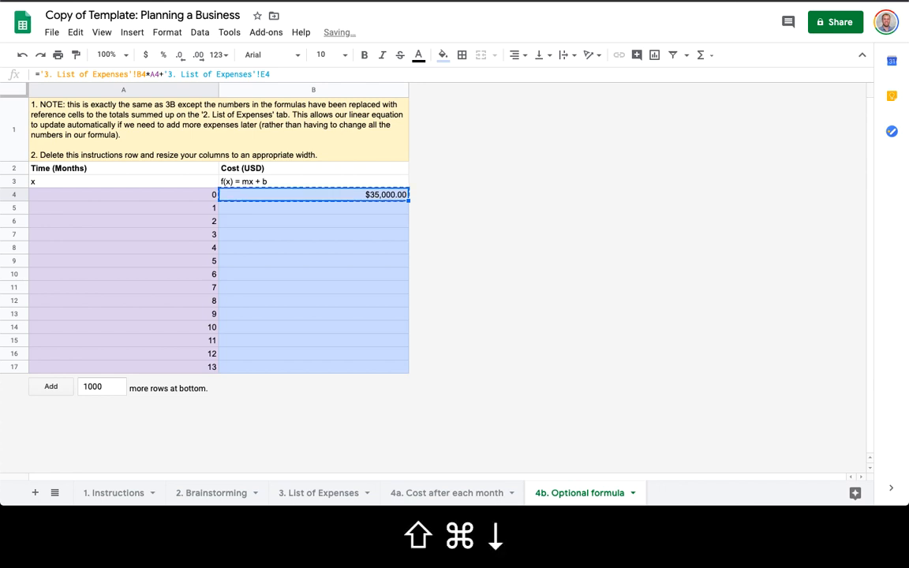
key(super+v)
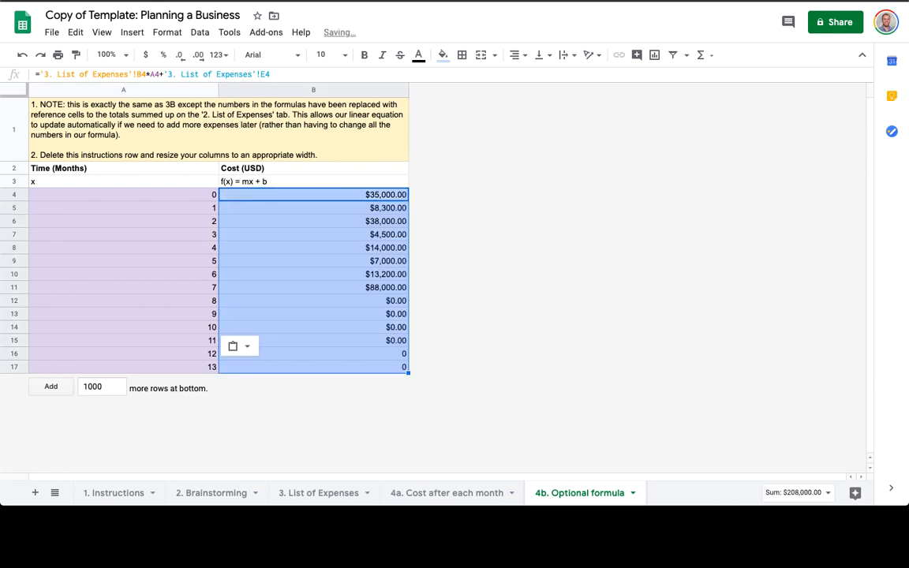
key(super+z)
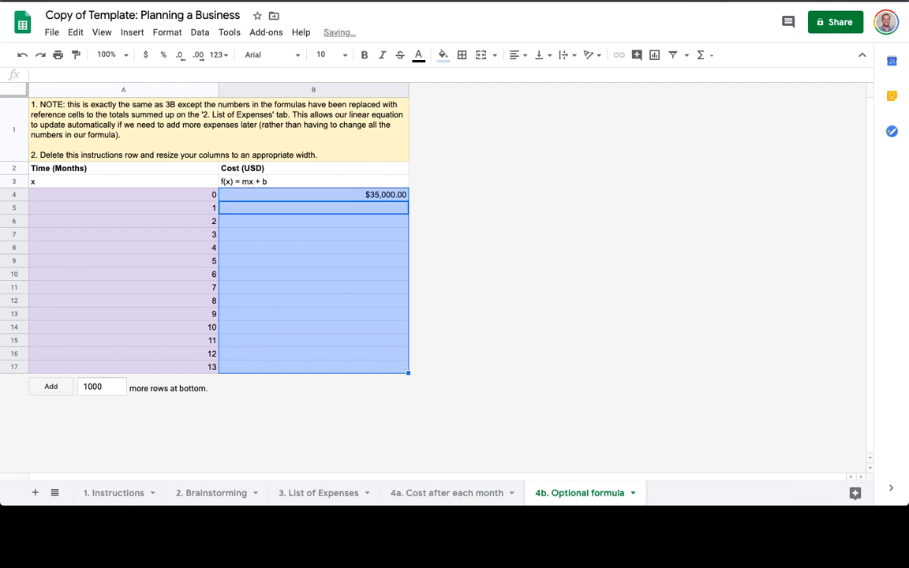
Inspect the references in the B4 formula, and redo the paste of the formula down through B17.
double_click(313, 194)
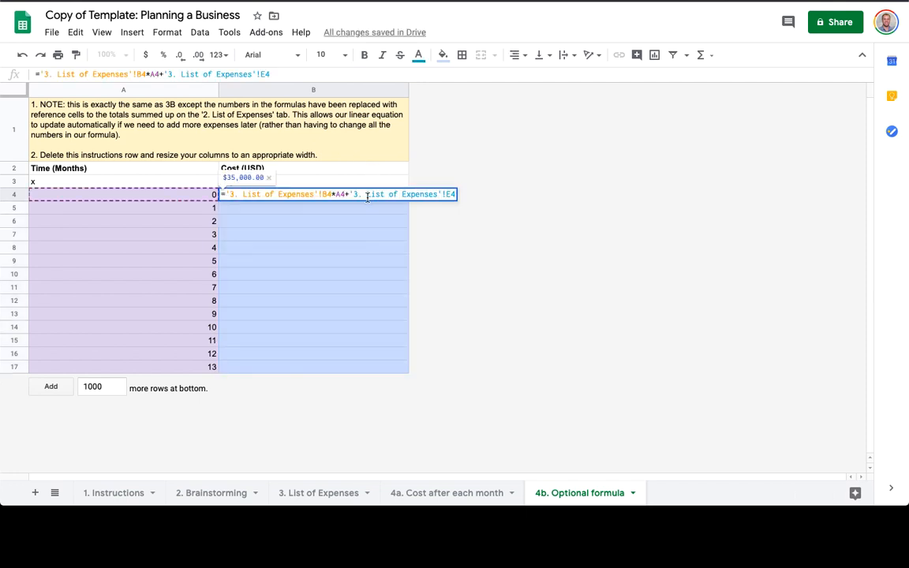
click(323, 194)
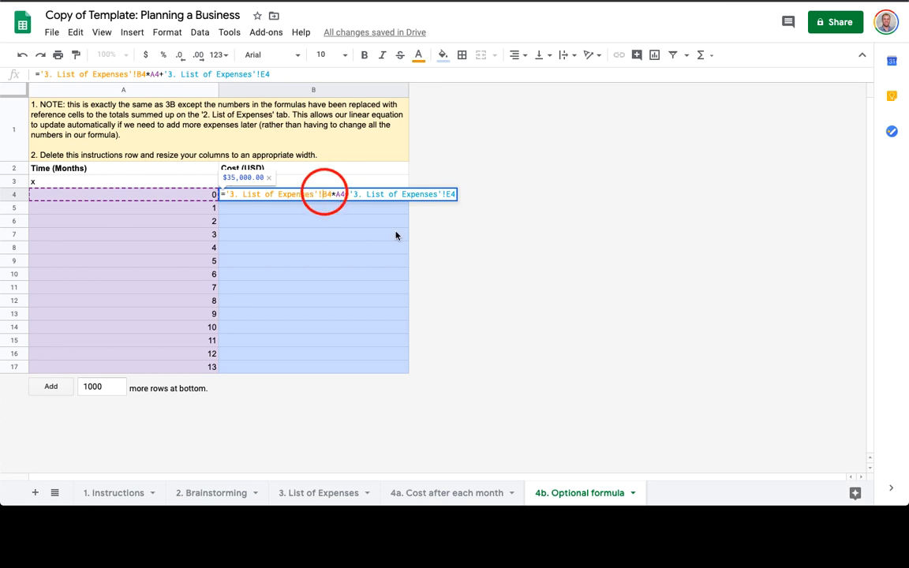
key(super+z)
key(super+shift+z)
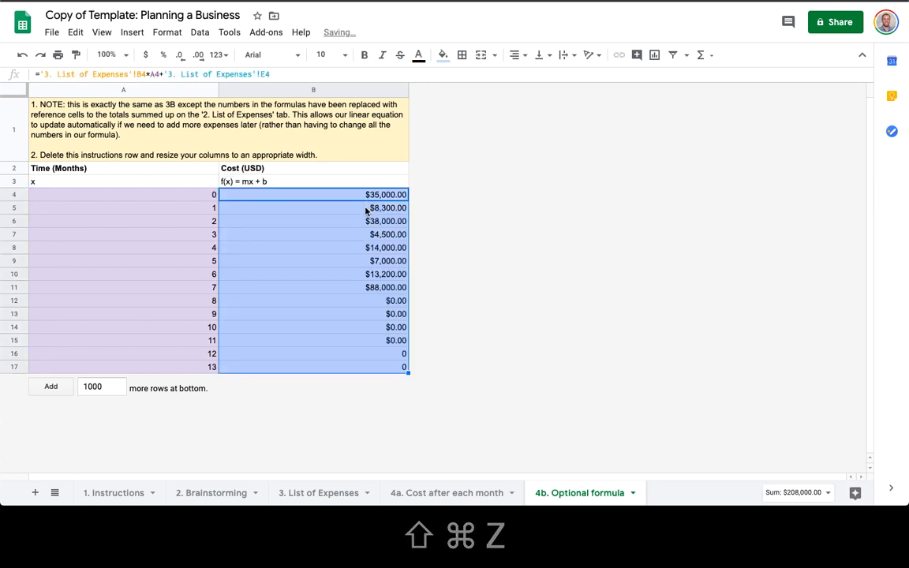
Examine how the cell references shift in the pasted formulas from B5 downward, and undo the paste.
double_click(367, 207)
key(Return)
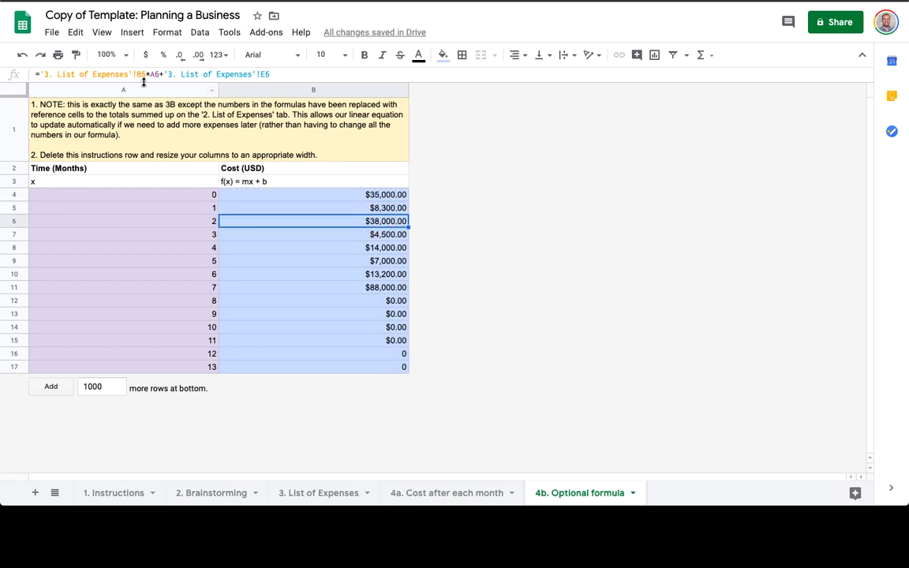
key(Down)
key(Down)
key(Down)
key(Down)
key(Down)
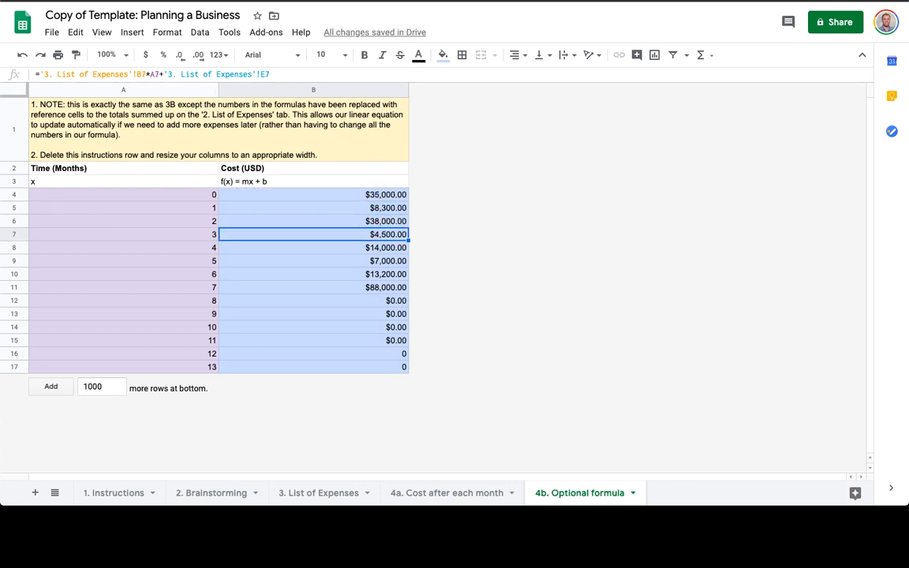
key(Up)
key(Up)
key(Up)
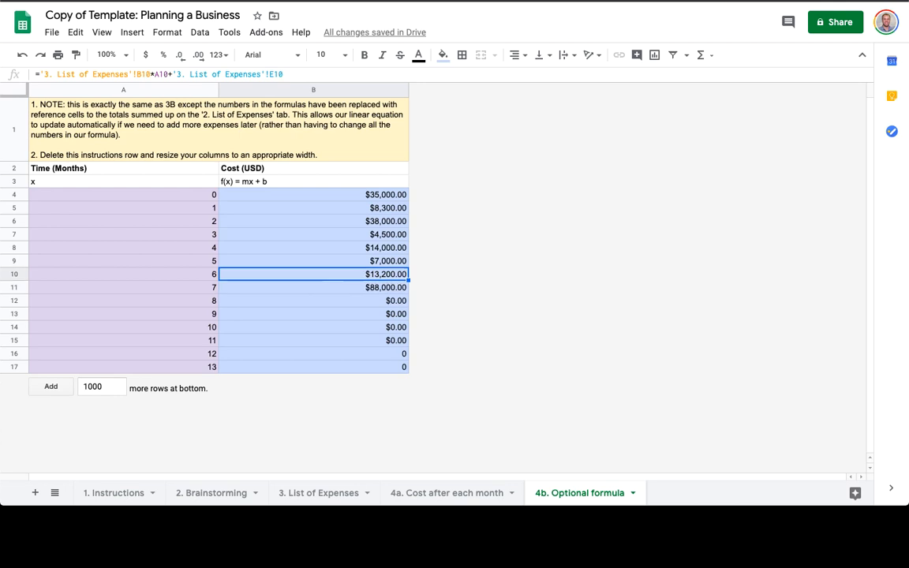
key(super+z)
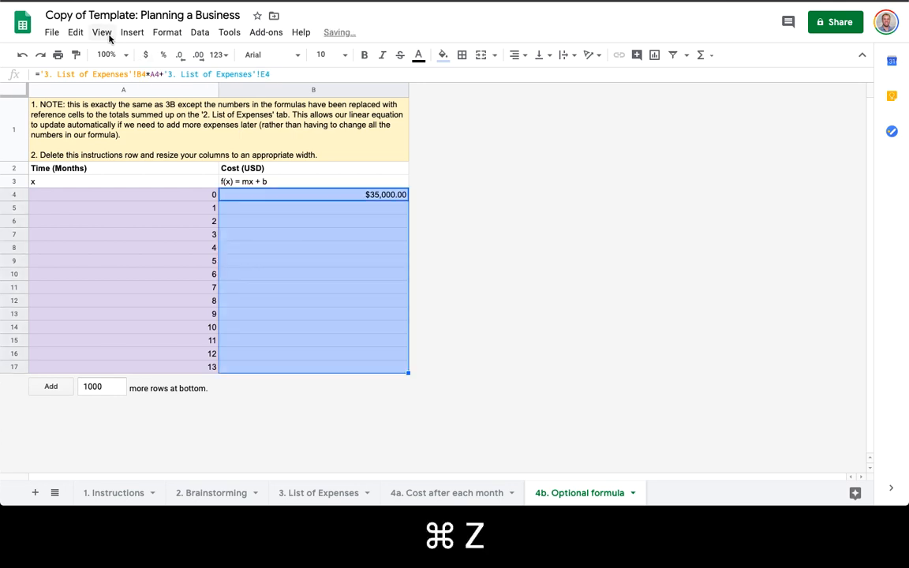
Lock the expense total rows in the B4 formula, making it ='3. List of Expenses'!B$4*A4+'3. List of Expenses'!E$4.
click(140, 74)
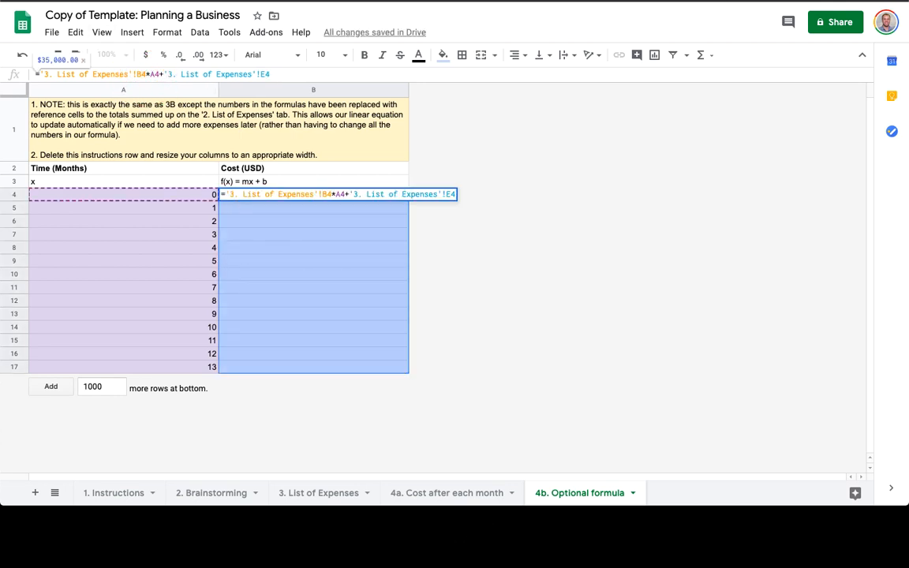
text($)
click(267, 74)
text($)
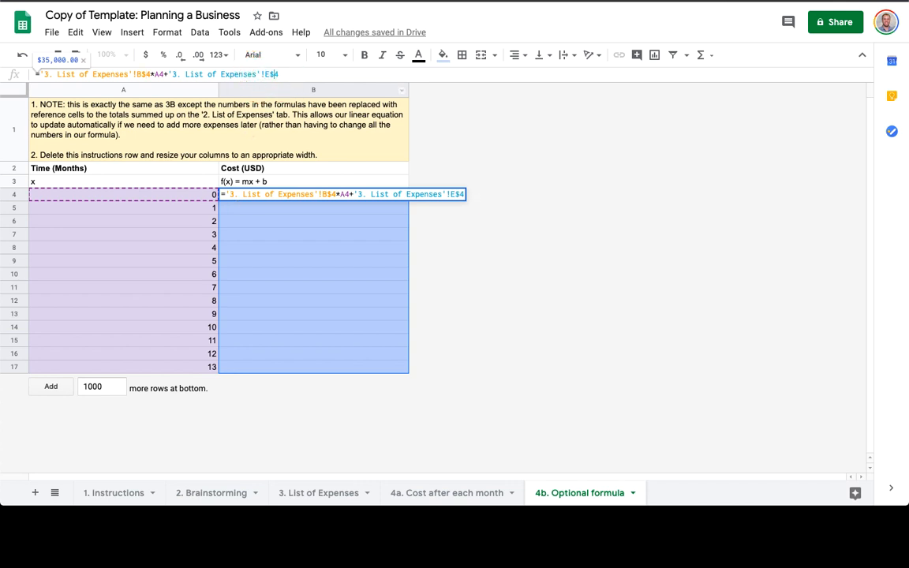
click(157, 74)
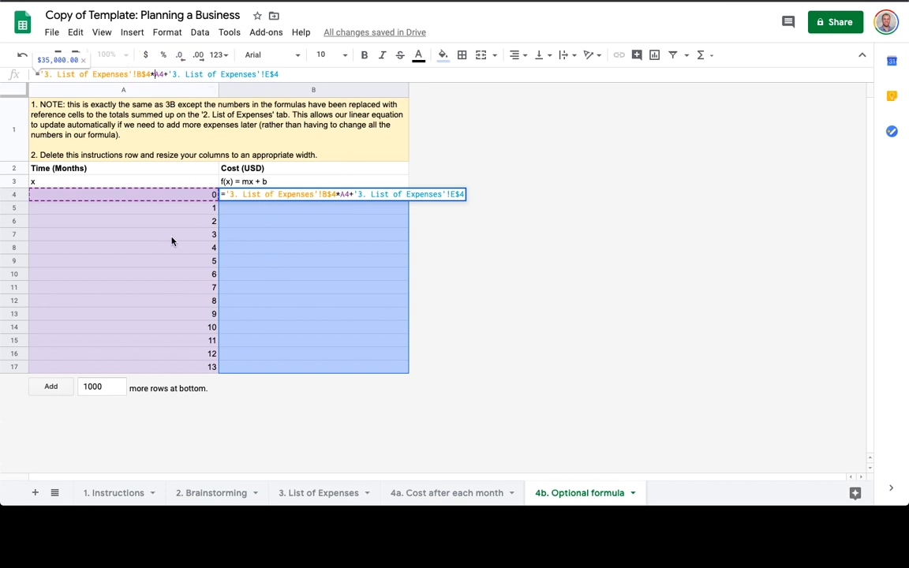
key(Return)
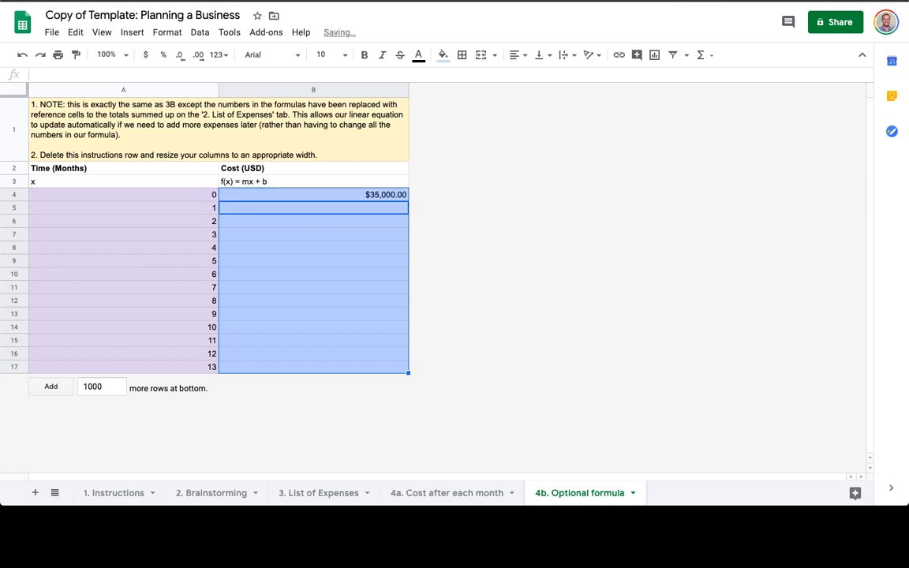
Copy the locked-reference formula from B4 down through B17.
key(shift+Return)
key(super+c)
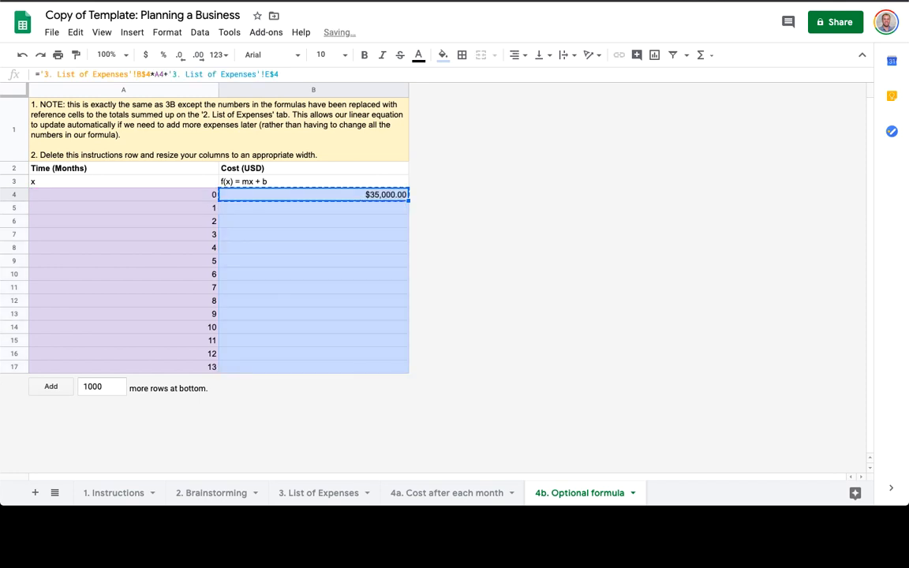
key(super+v)
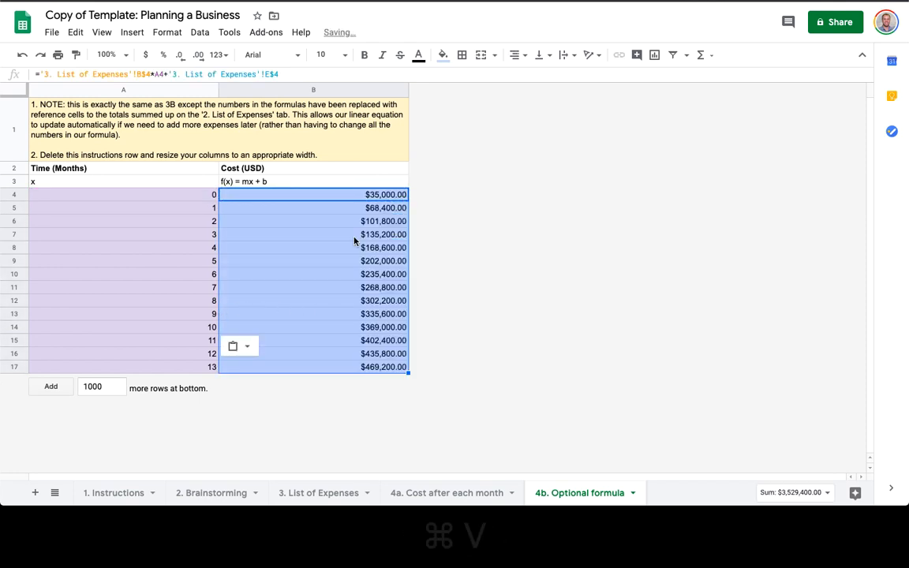
Try 32 as the last month number in A17, and replace it with 42.
click(199, 367)
text(32)
key(Return)
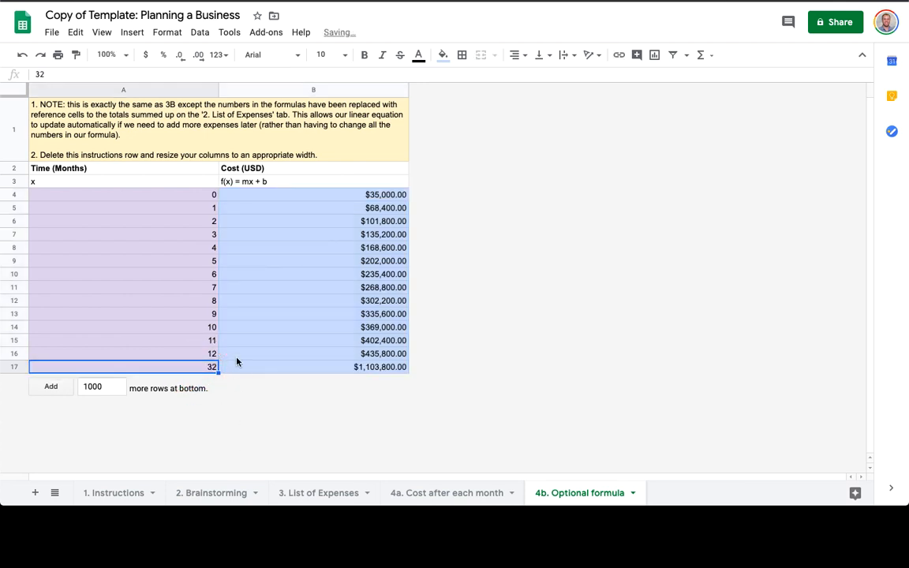
text(42)
key(Return)
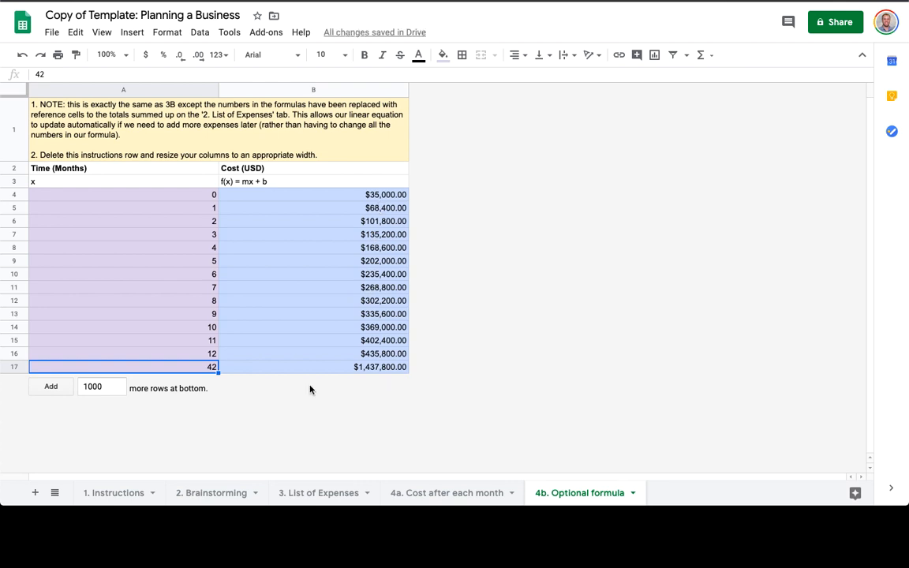
Add two monthly costs to the 3. List of Expenses sheet: 2,700 in B12 and 13,000 in B13.
click(222, 494)
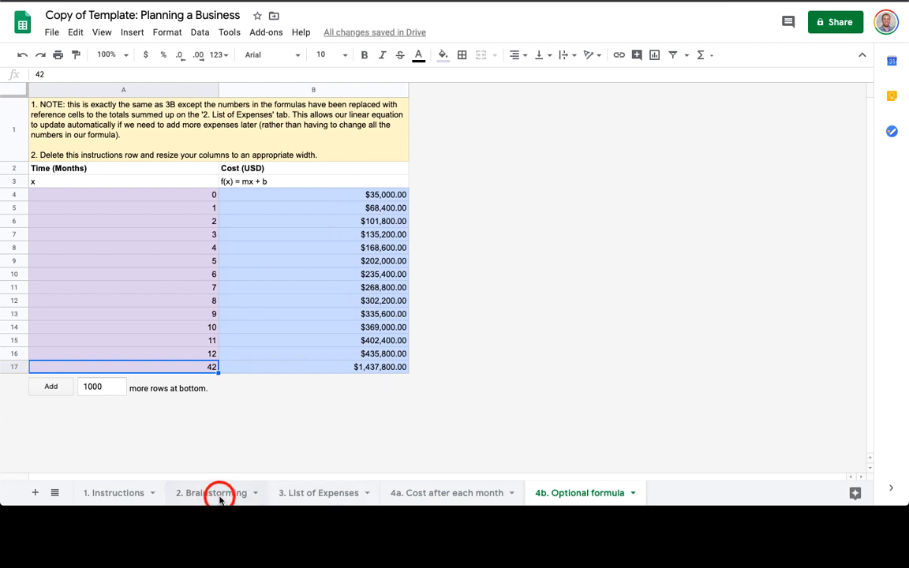
click(297, 494)
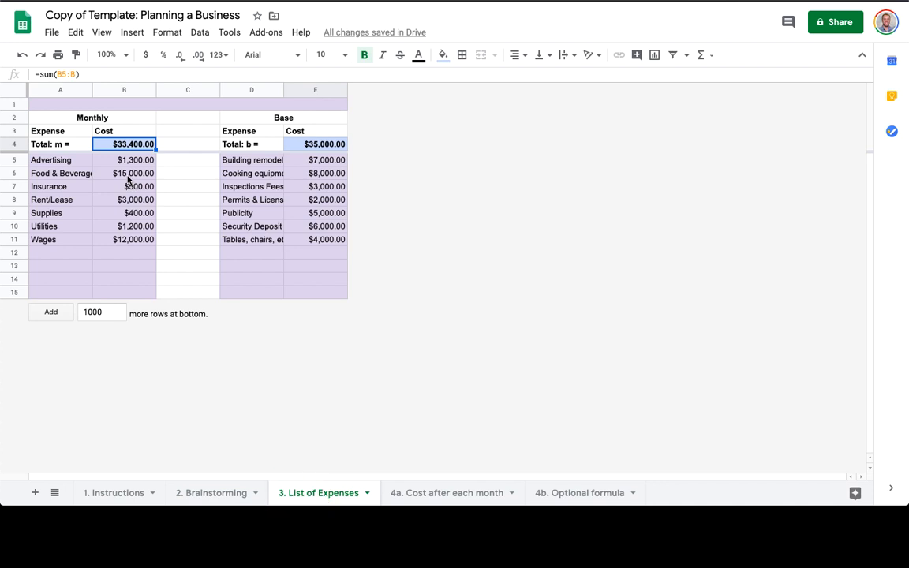
click(116, 252)
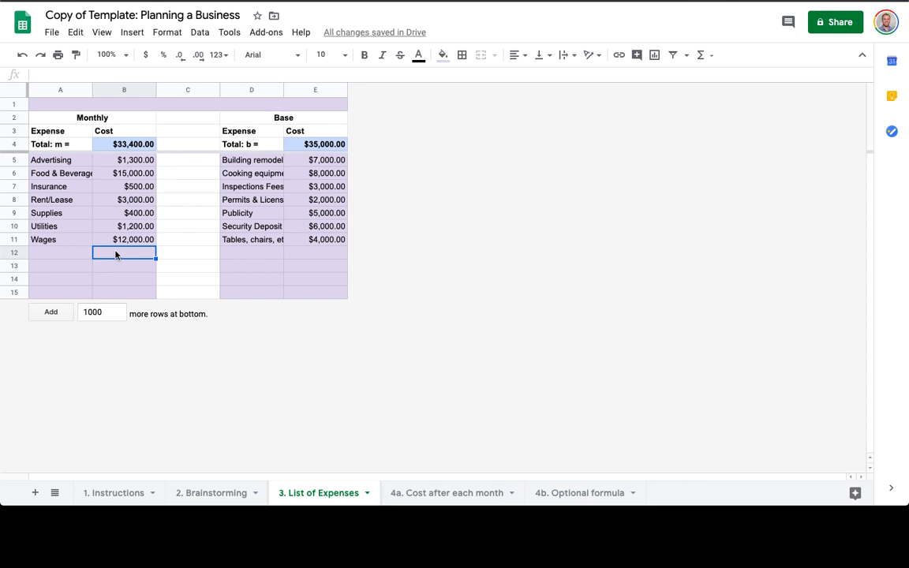
text(2,7)
text(00)
key(Return)
text(1)
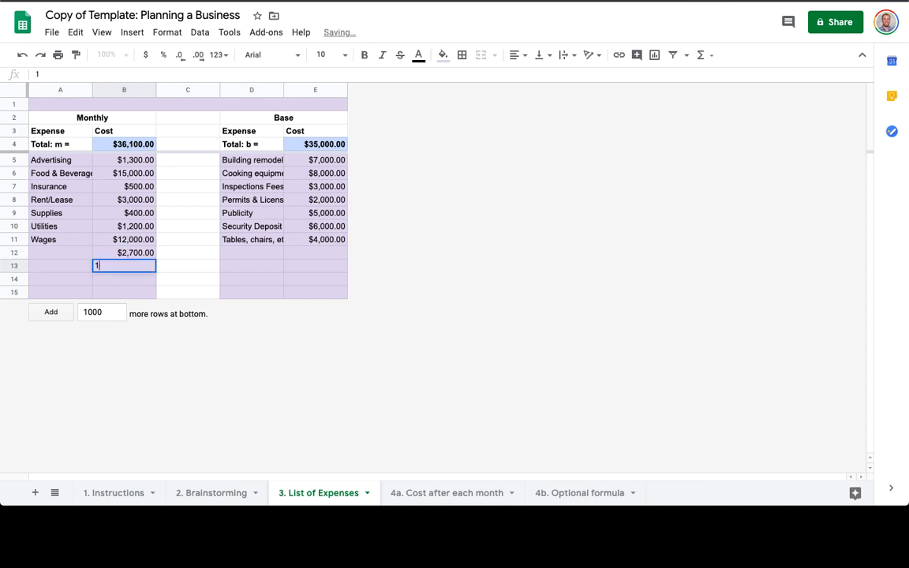
key(Return)
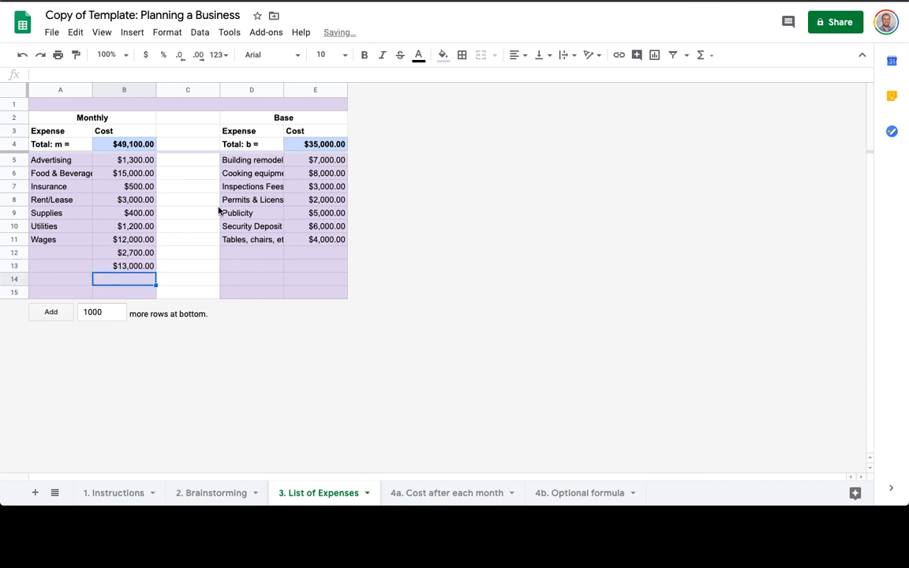
Add a base cost of 4,900 in E12, and check the monthly and base totals in row 4.
click(314, 253)
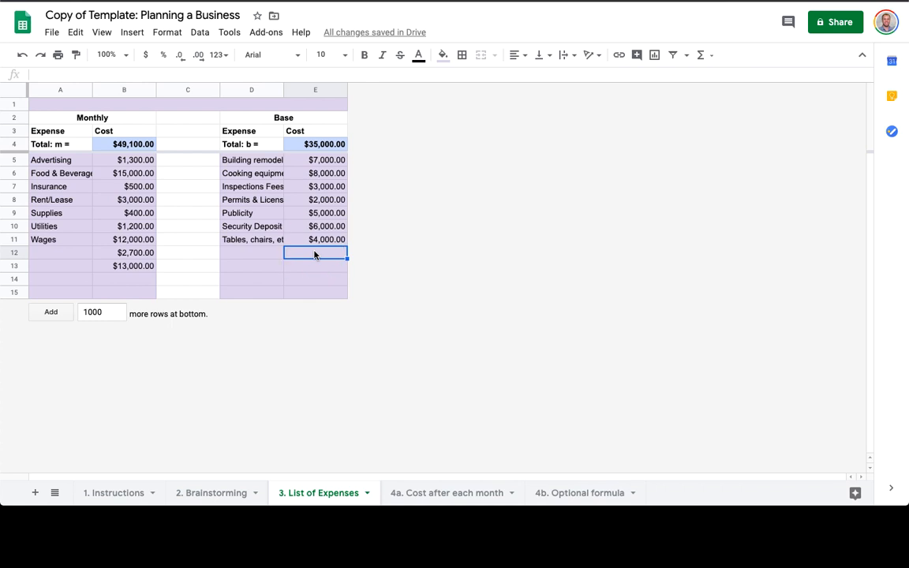
text(4900)
key(Return)
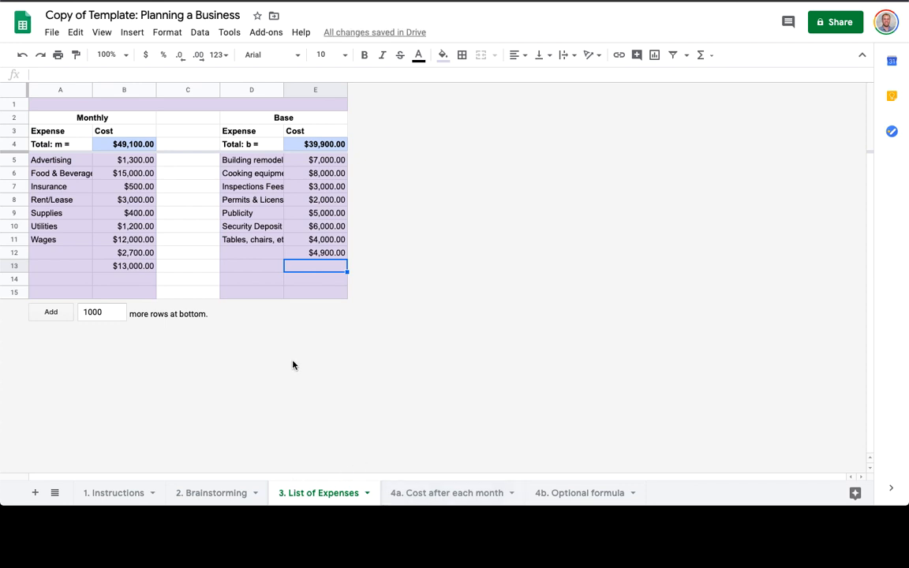
click(135, 145)
click(328, 144)
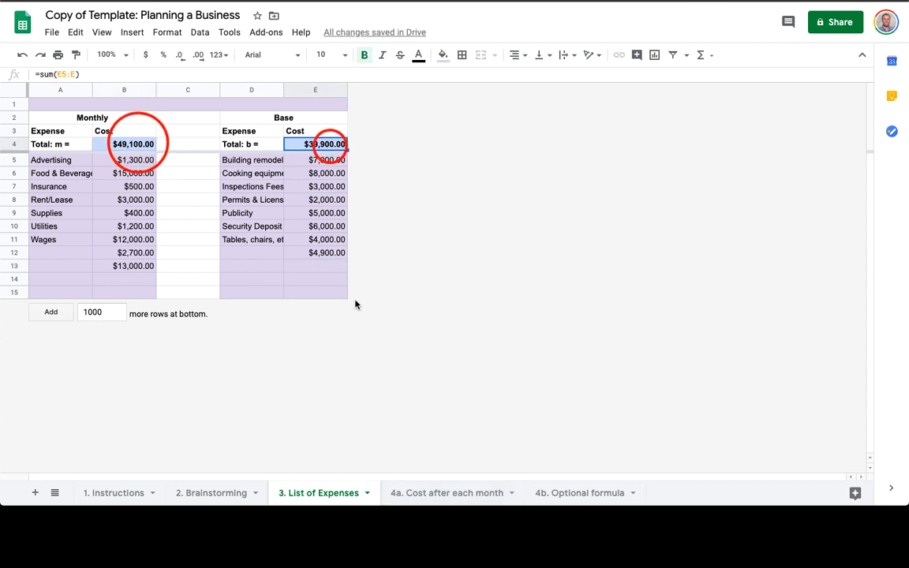
Compare the fixed-number formula in B4 of sheet 4a with the referenced formulas in B4 and B5 of sheet 4b.
click(432, 493)
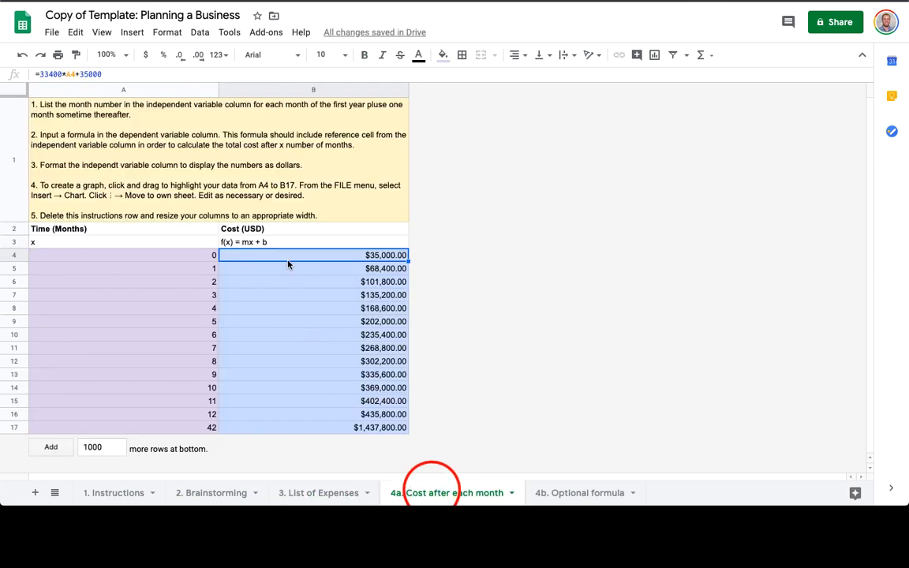
click(375, 257)
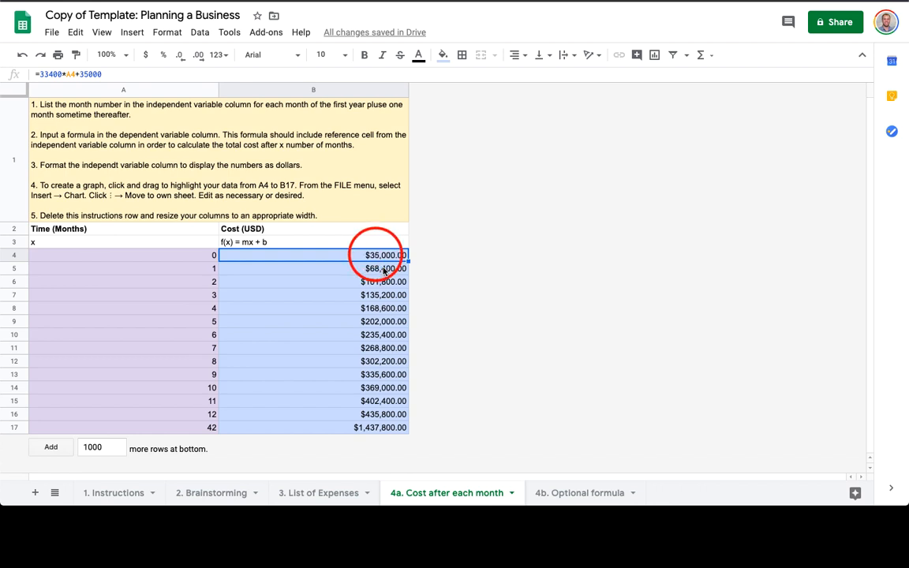
click(579, 494)
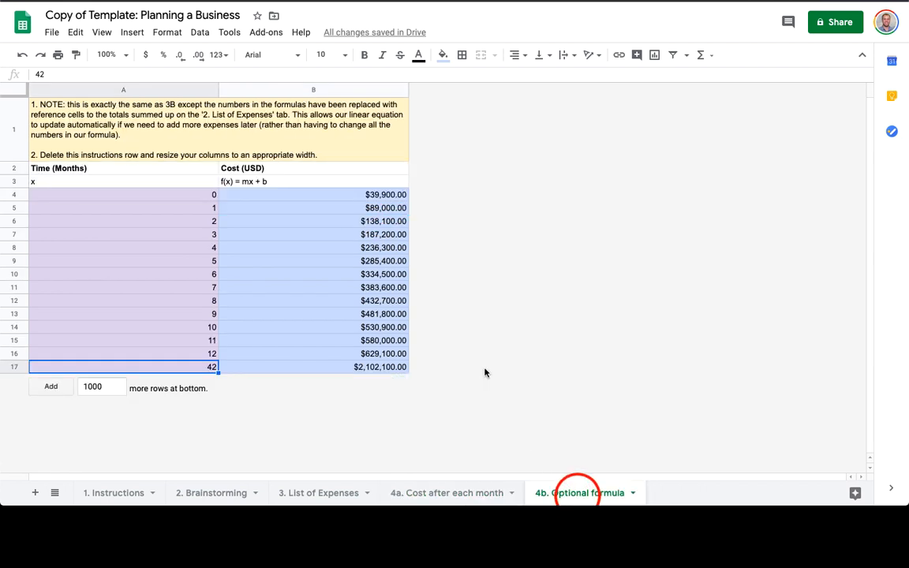
click(368, 197)
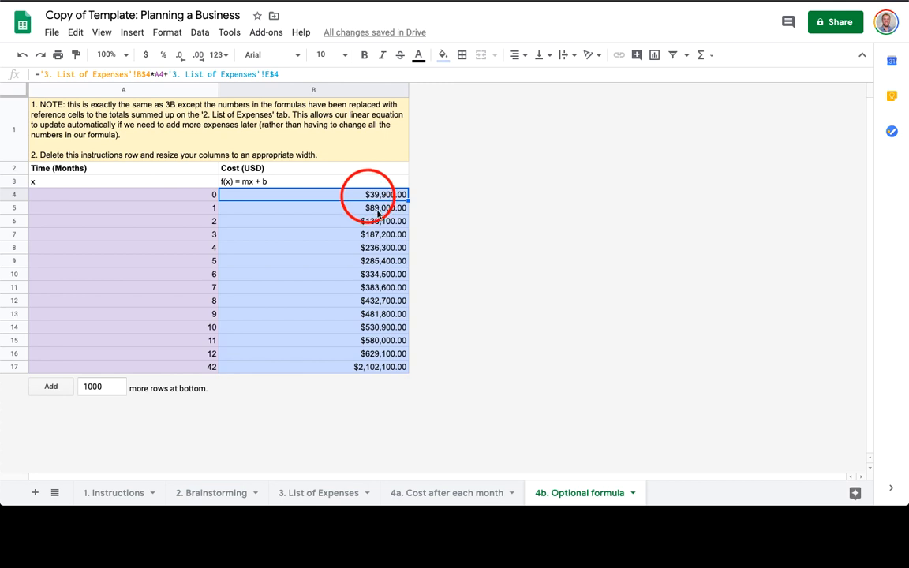
click(381, 208)
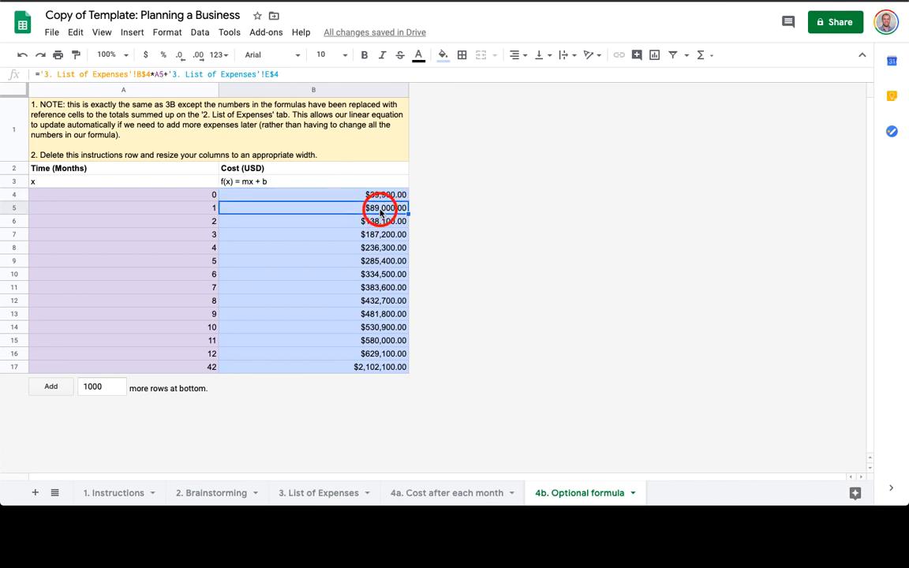
Review the expense totals in row 4 of 3. List of Expenses against the formula in B4 of sheet 4b.
click(304, 493)
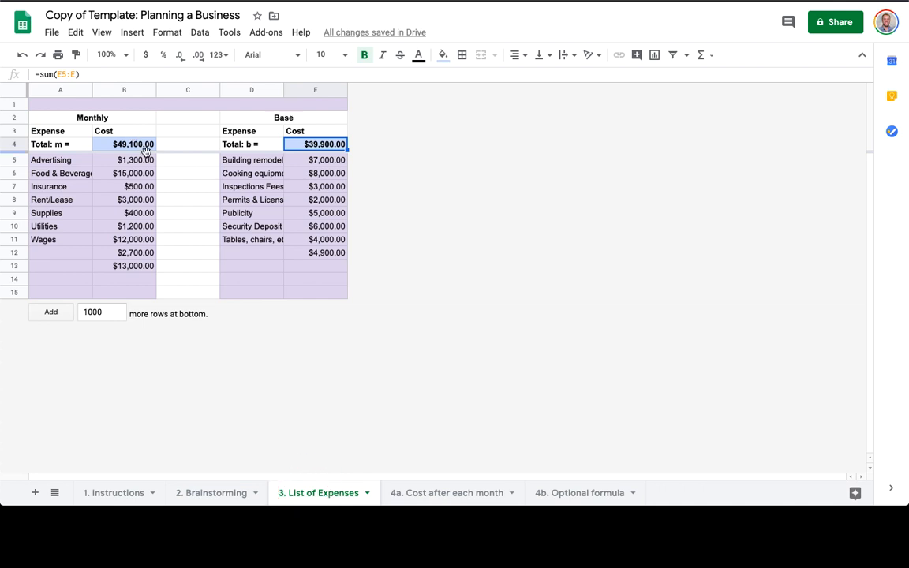
click(323, 145)
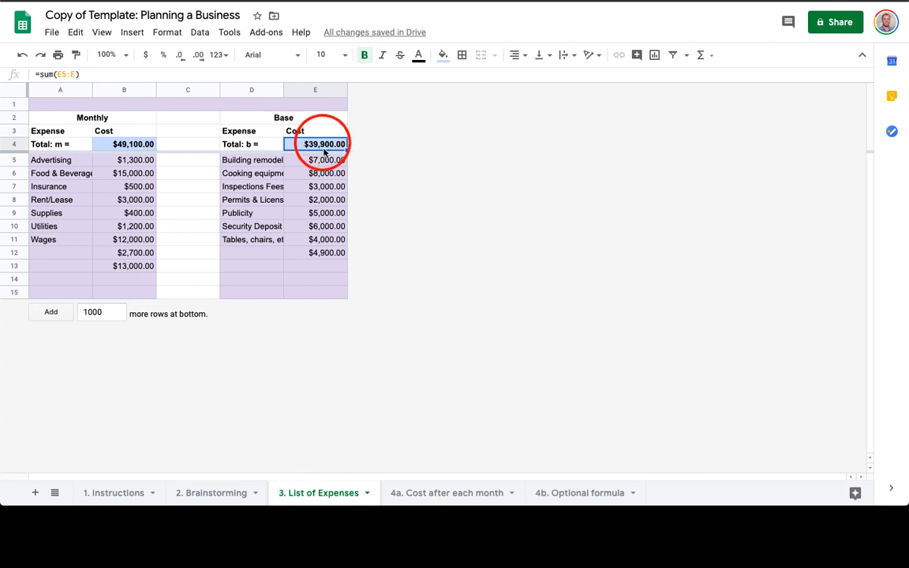
click(578, 495)
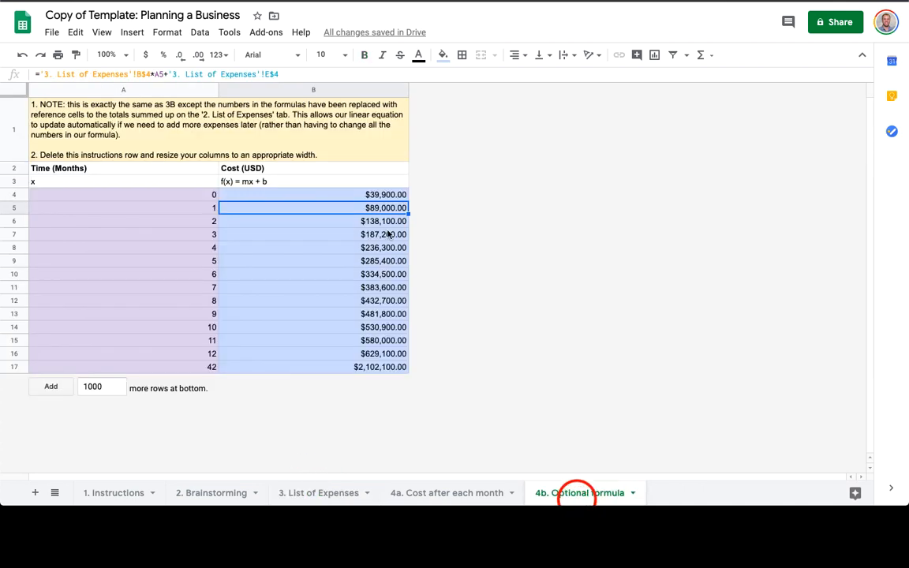
click(381, 194)
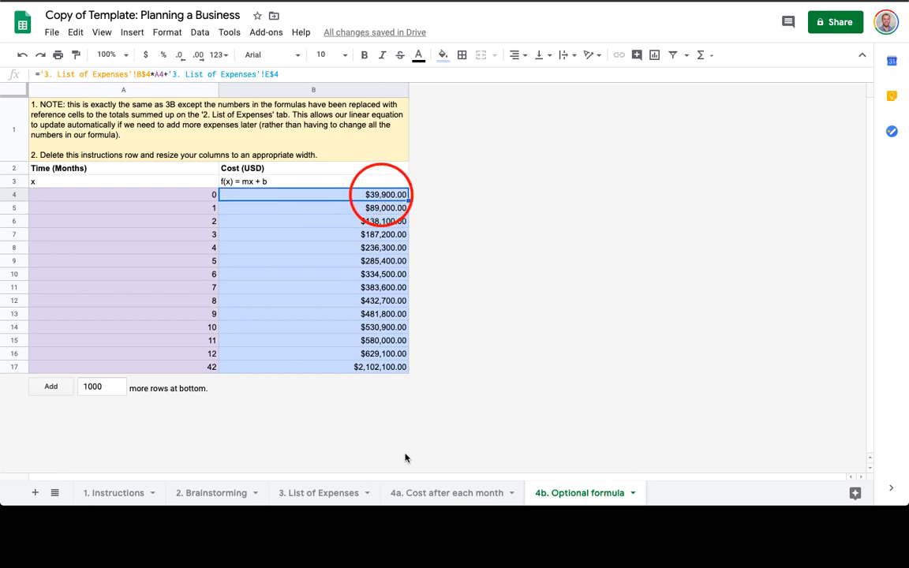